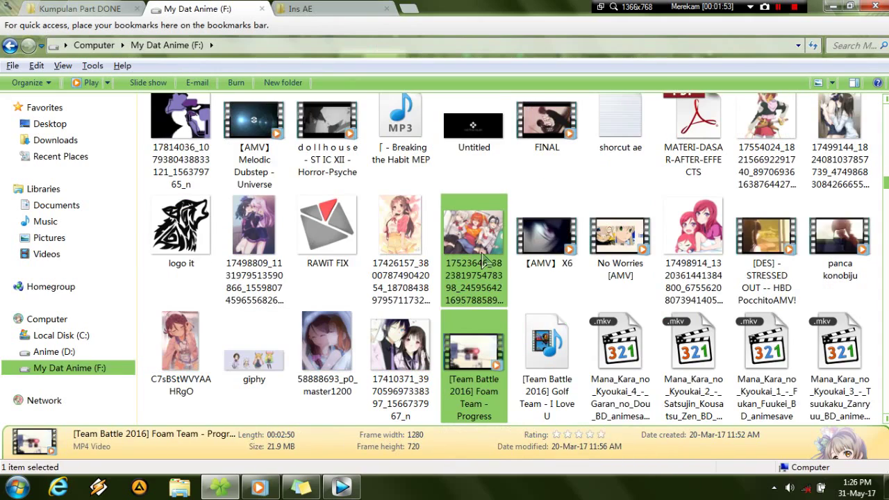
# Add the picture of three anime girls to the Vegas Pro timeline and crop it to the output aspect, centred at about Y 270
pyautogui.moveTo(484, 261); pyautogui.dragTo(179, 343)
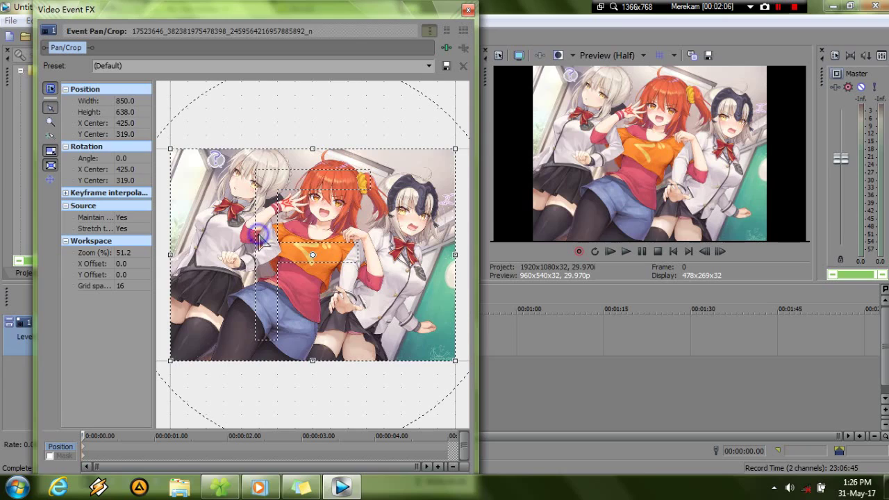
pyautogui.rightClick(259, 236)
pyautogui.click(286, 296)
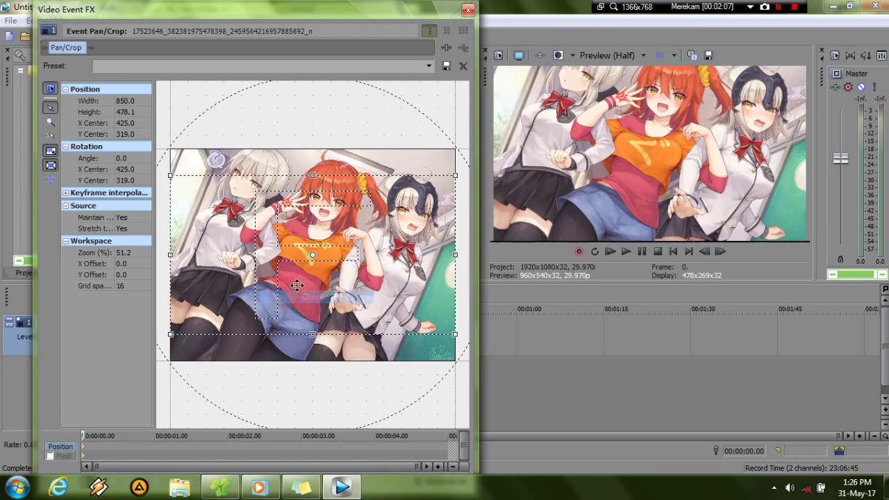
pyautogui.moveTo(356, 240); pyautogui.dragTo(392, 243)
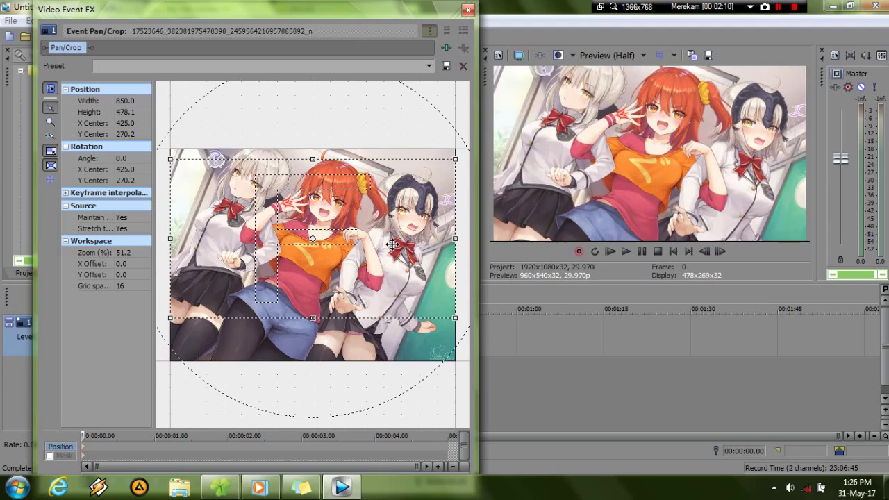
pyautogui.click(468, 9)
# Trim the end of the picture event to 00:00:01.07
pyautogui.click(91, 274)
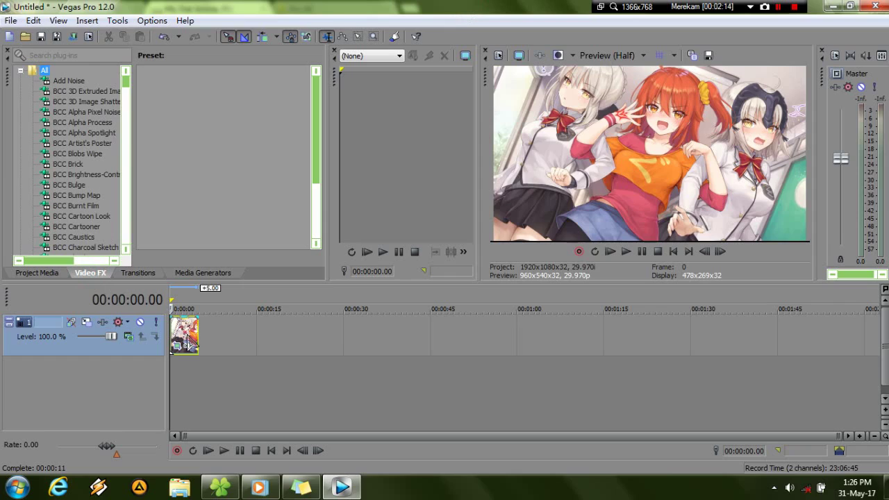
pyautogui.moveTo(198, 338); pyautogui.dragTo(179, 332)
pyautogui.scroll(8, 177, 332)
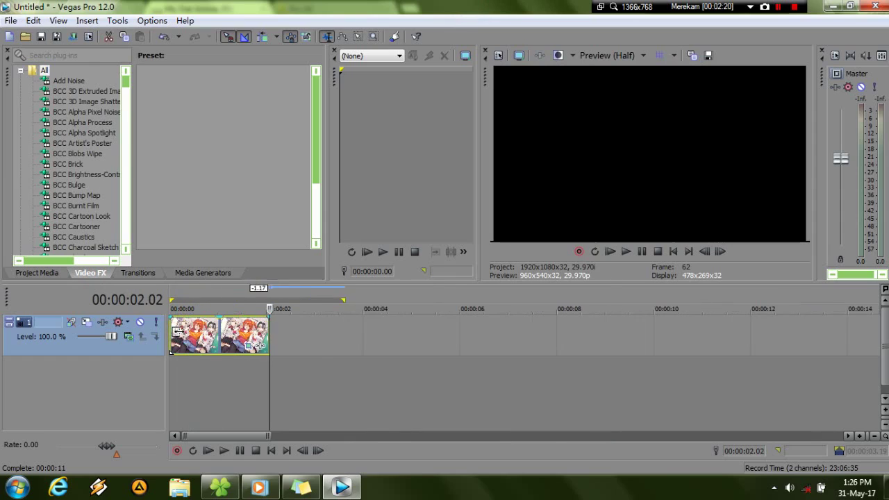
pyautogui.moveTo(317, 323); pyautogui.dragTo(258, 327)
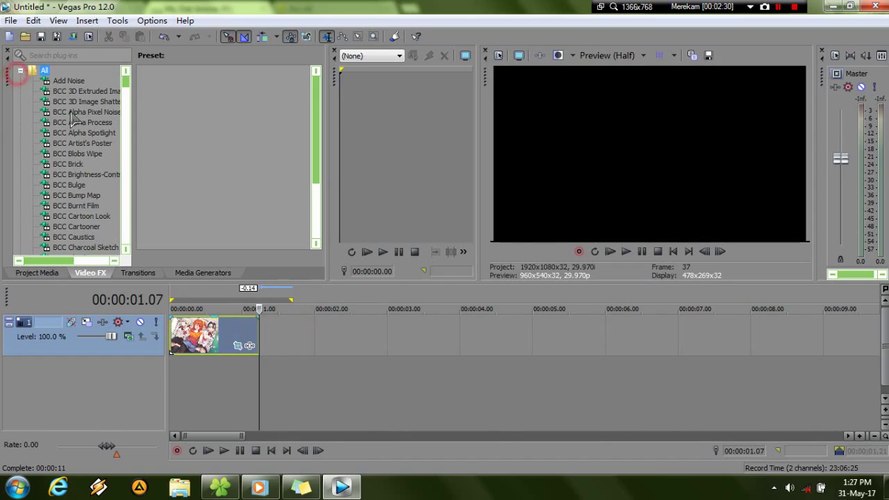
# Apply the default preset of S_BlurMoCurves from Sapphire Blur+Sharpen to the picture event
pyautogui.click(21, 70)
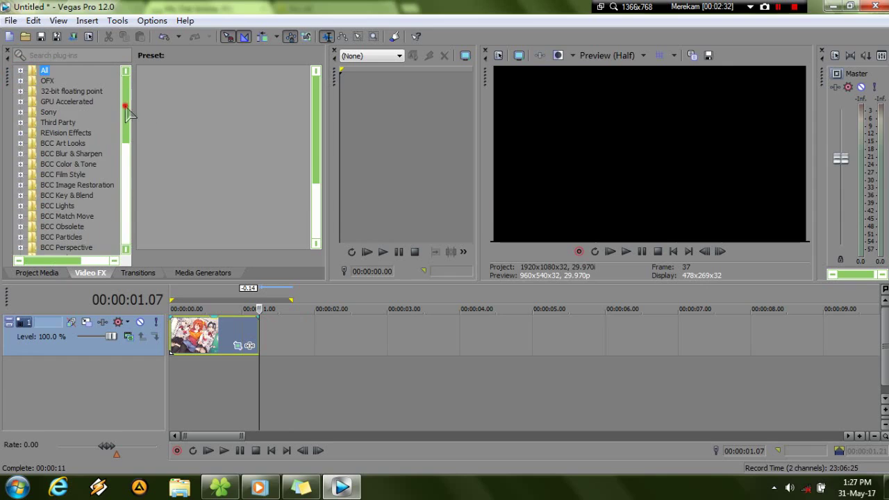
pyautogui.moveTo(127, 109); pyautogui.dragTo(127, 209)
pyautogui.click(20, 195)
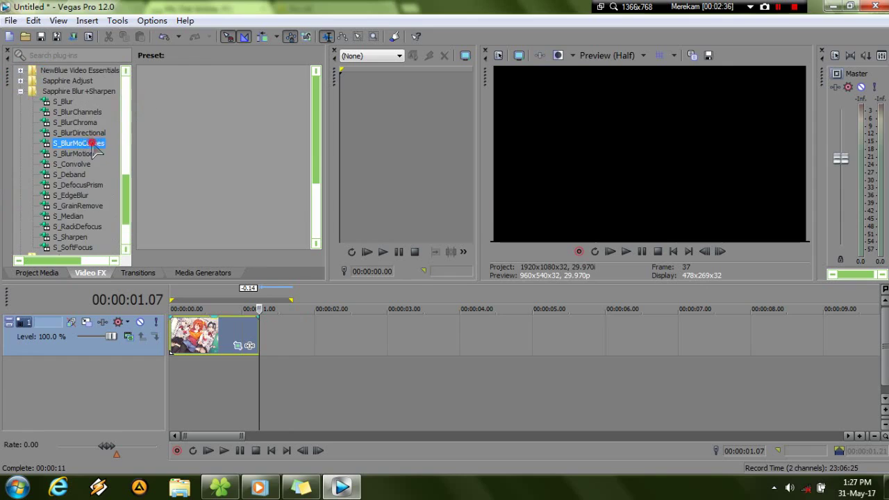
pyautogui.moveTo(92, 143); pyautogui.dragTo(174, 327)
pyautogui.click(184, 333)
pyautogui.moveTo(186, 118); pyautogui.dragTo(218, 334)
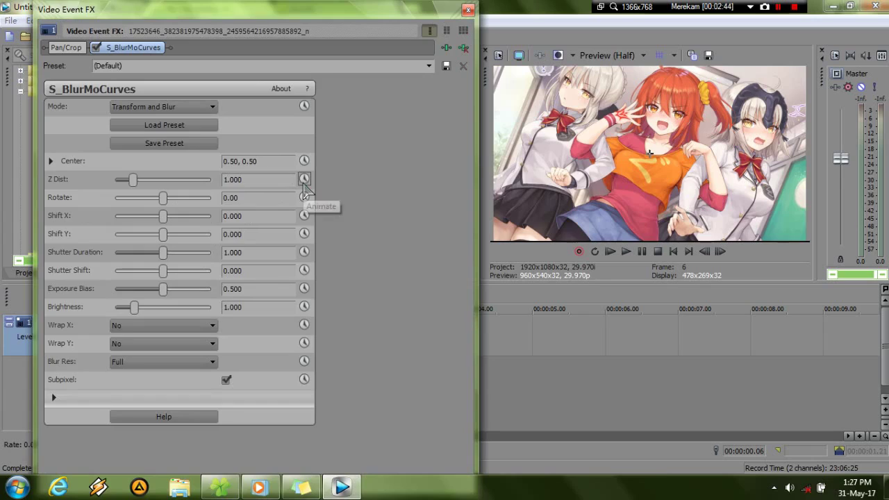
# Enable animation for Z Dist and add a keyframe at 00:00:00.16
pyautogui.click(304, 180)
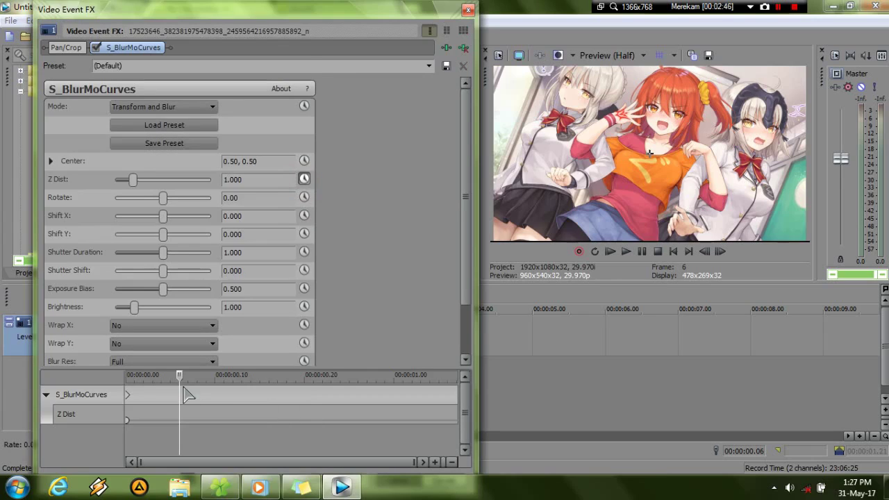
pyautogui.moveTo(179, 381); pyautogui.dragTo(276, 393)
pyautogui.click(269, 393)
pyautogui.moveTo(275, 3)
pyautogui.mouseDown()
pyautogui.moveTo(276, 16)
pyautogui.moveTo(276, 0)
pyautogui.mouseUp()
pyautogui.click(279, 464)
# Add a Z Dist keyframe of 0.4 at 00:00:00.26
pyautogui.moveTo(267, 363); pyautogui.dragTo(309, 372)
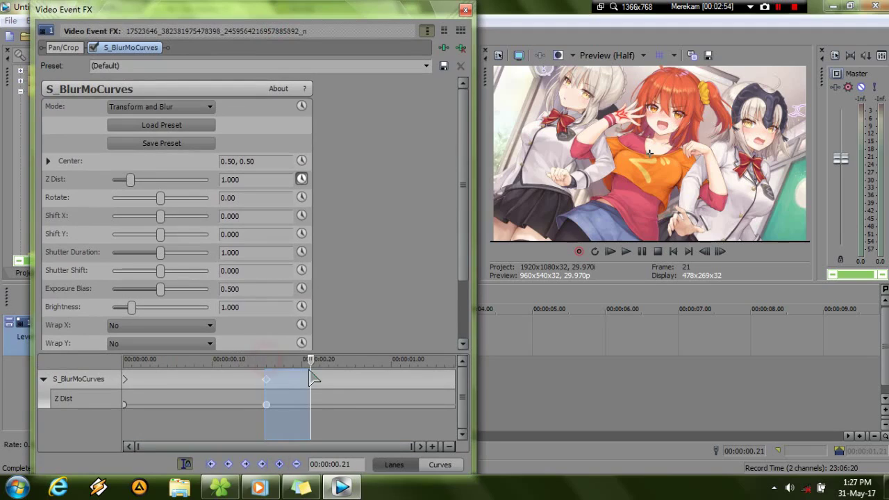
pyautogui.click(312, 377)
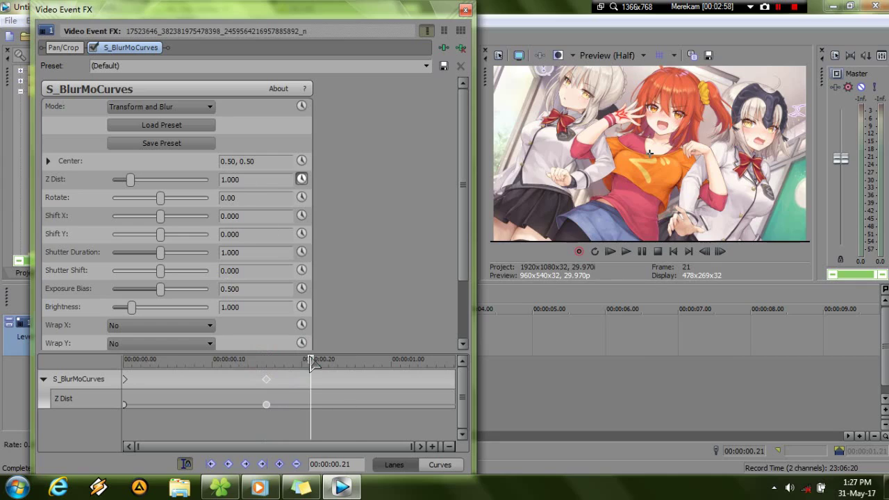
pyautogui.moveTo(310, 358); pyautogui.dragTo(356, 362)
pyautogui.click(355, 389)
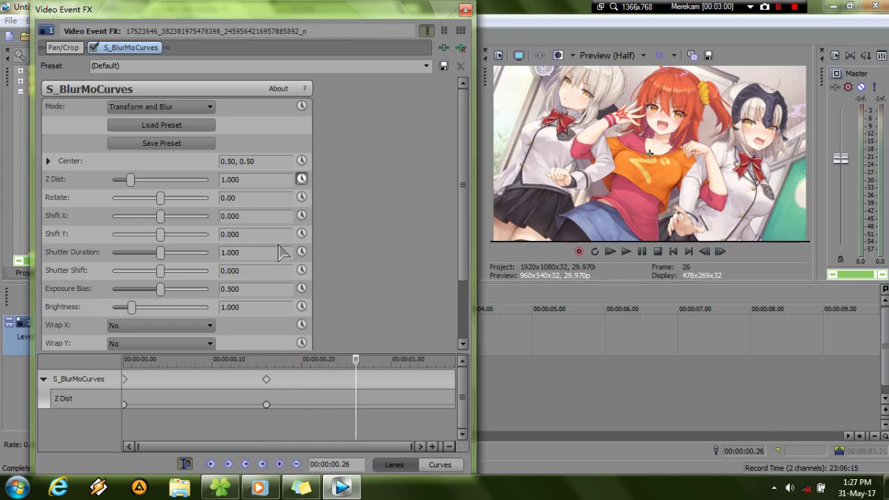
pyautogui.click(253, 180)
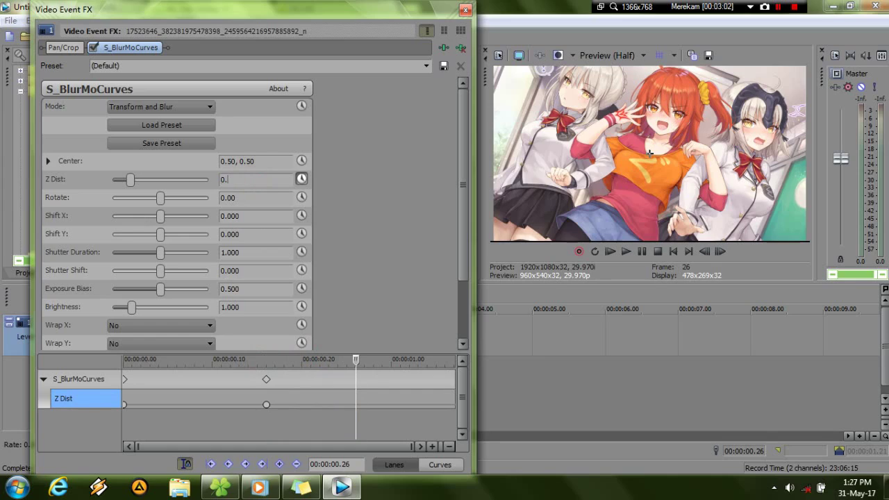
pyautogui.write('0.4')
pyautogui.press('Return')
# Set the Z Dist keyframes at 00:00:00.16 and 00:00:00.26 to Fast Fade and close the effect settings
pyautogui.click(267, 405)
pyautogui.rightClick(267, 405)
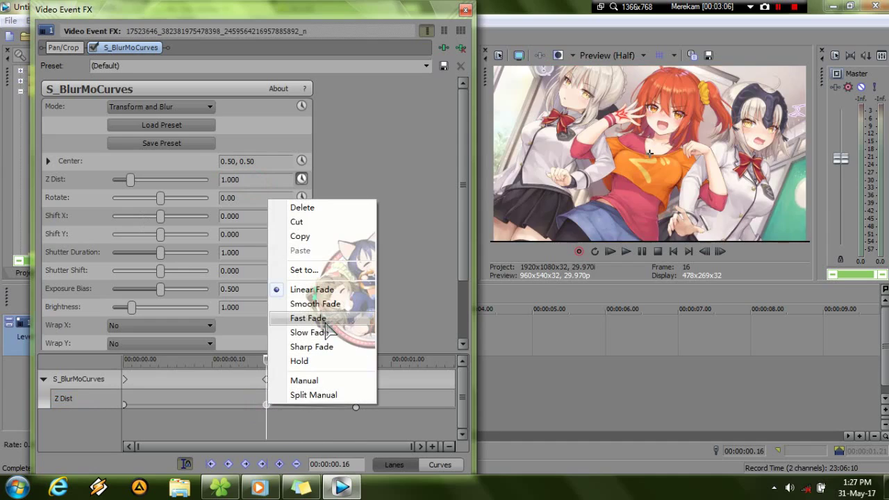
pyautogui.click(309, 318)
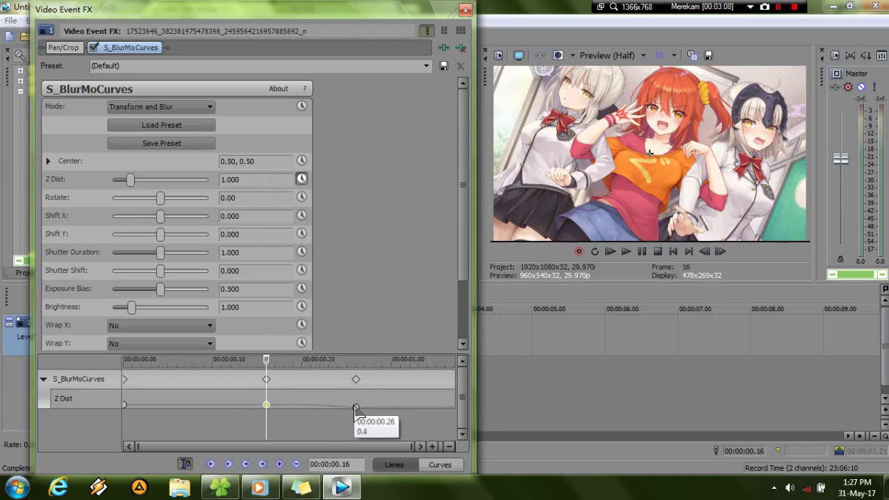
pyautogui.click(355, 407)
pyautogui.rightClick(355, 407)
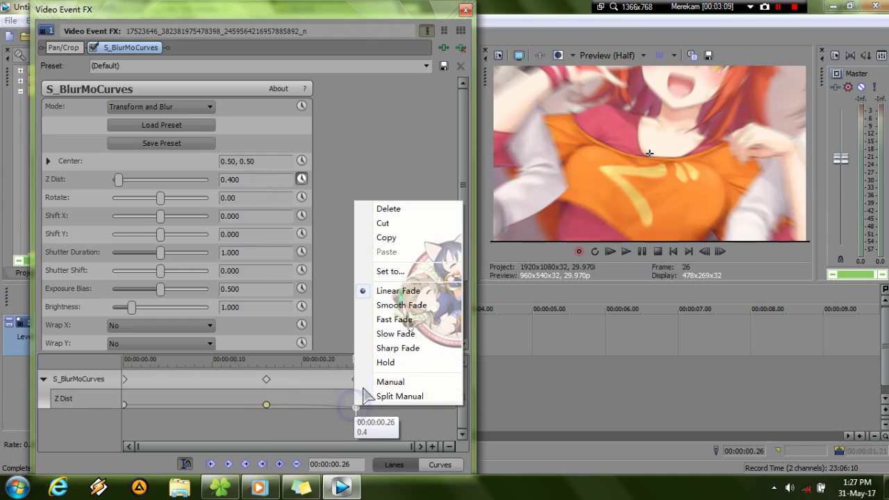
pyautogui.click(394, 320)
pyautogui.click(465, 9)
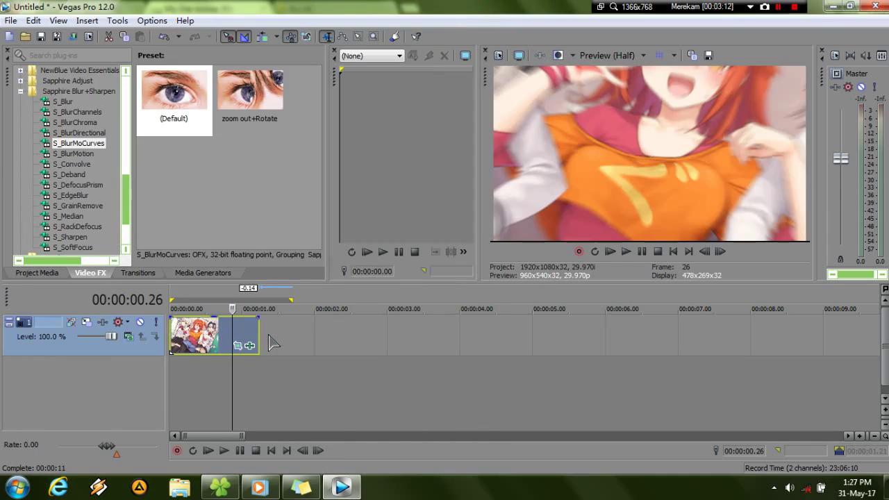
# Trim the end of the picture event to 00:00:00.26
pyautogui.moveTo(259, 340); pyautogui.dragTo(222, 341)
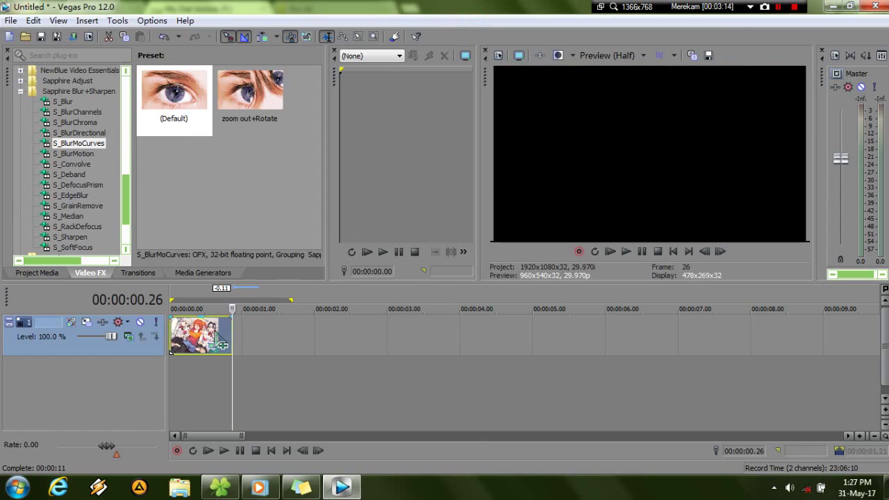
pyautogui.click(215, 339)
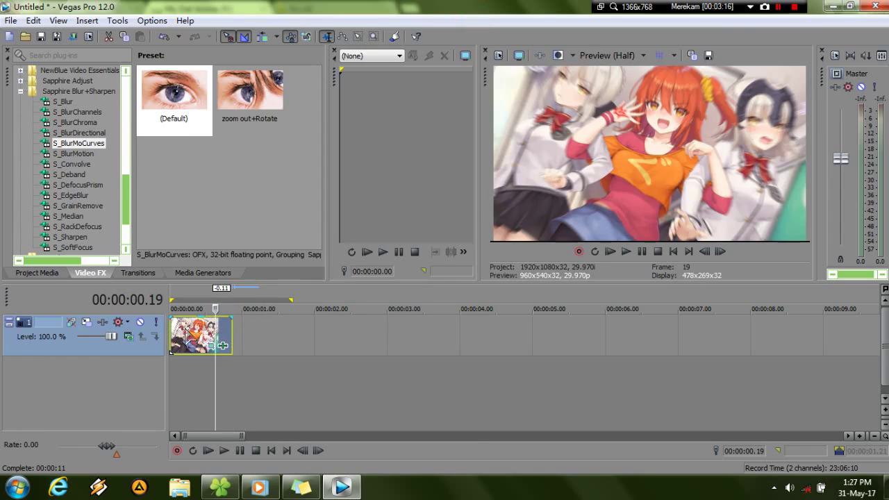
pyautogui.click(38, 273)
pyautogui.moveTo(135, 78); pyautogui.dragTo(246, 335)
pyautogui.moveTo(595, 338); pyautogui.dragTo(331, 335)
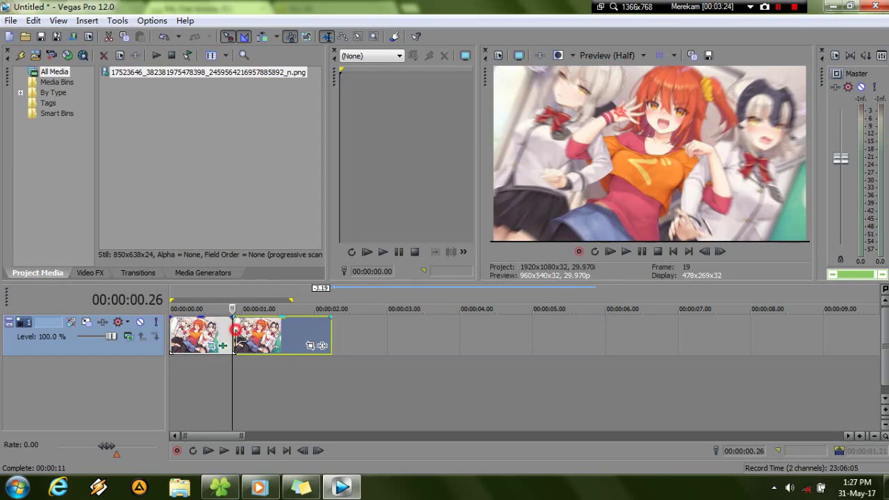
pyautogui.click(234, 348)
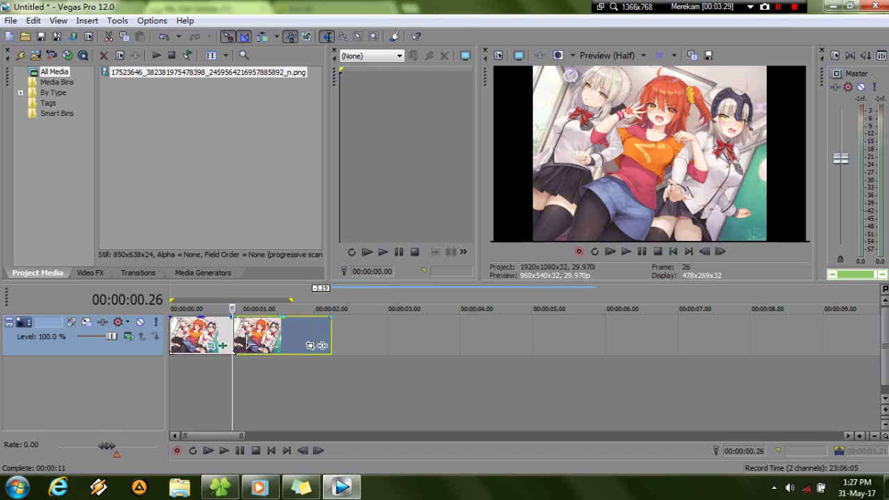
pyautogui.press('Delete')
# Duplicate the cropped picture event to start at 00:00:00.26 and remove the S_BlurMoCurves effect from the copy
pyautogui.click(218, 338)
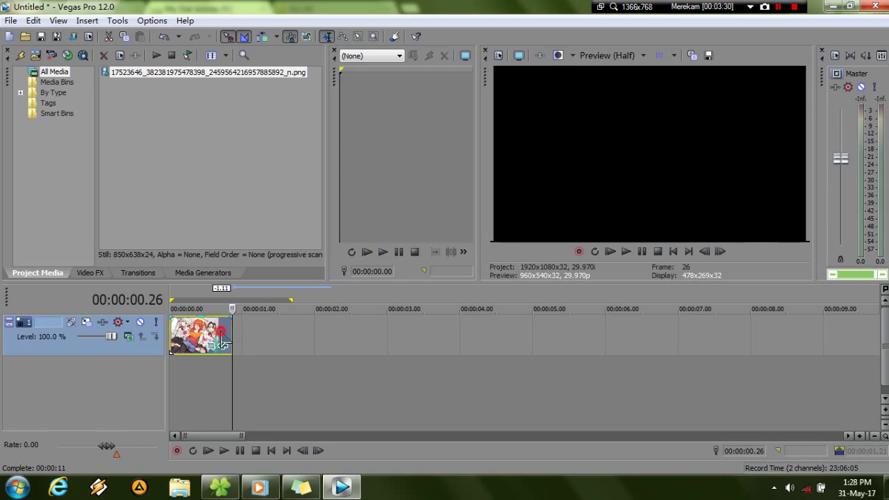
pyautogui.hotkey('ctrl', 'z')
pyautogui.click(232, 335)
pyautogui.click(286, 345)
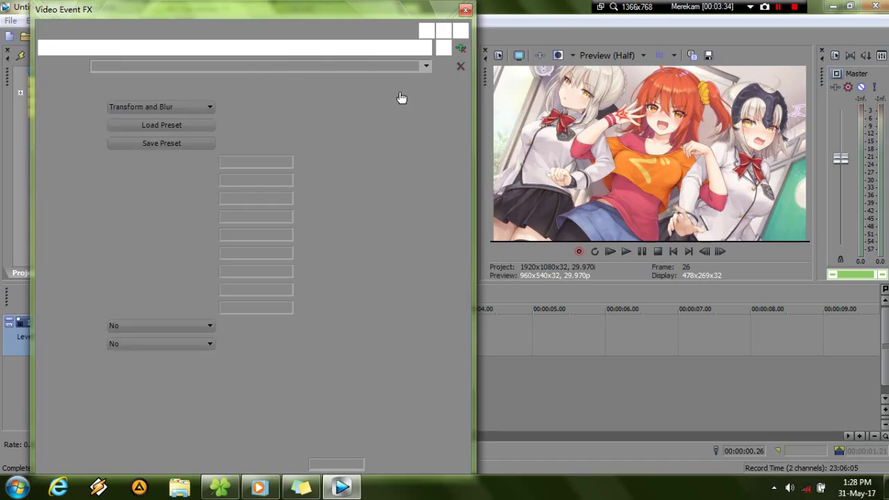
pyautogui.click(460, 47)
pyautogui.click(465, 10)
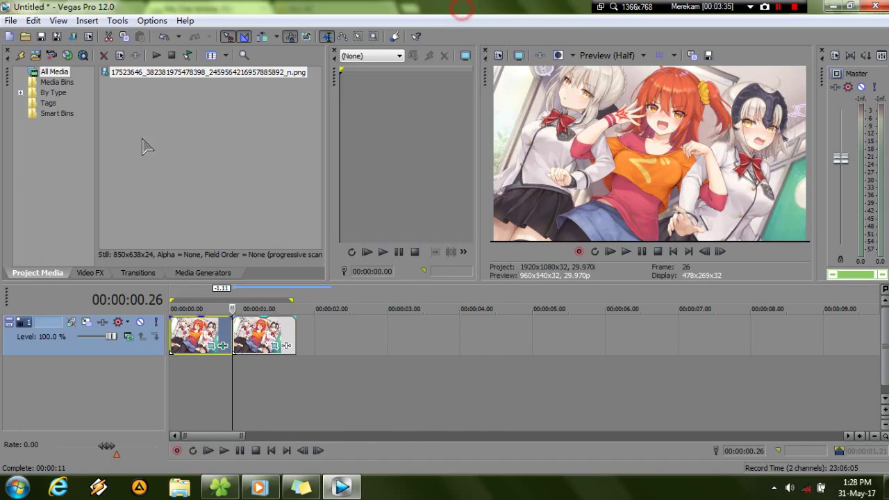
# Apply the default S_BlurMoCurves preset to the second event and set both Wrap X and Wrap Y to Reflect
pyautogui.click(90, 272)
pyautogui.moveTo(166, 104); pyautogui.dragTo(275, 347)
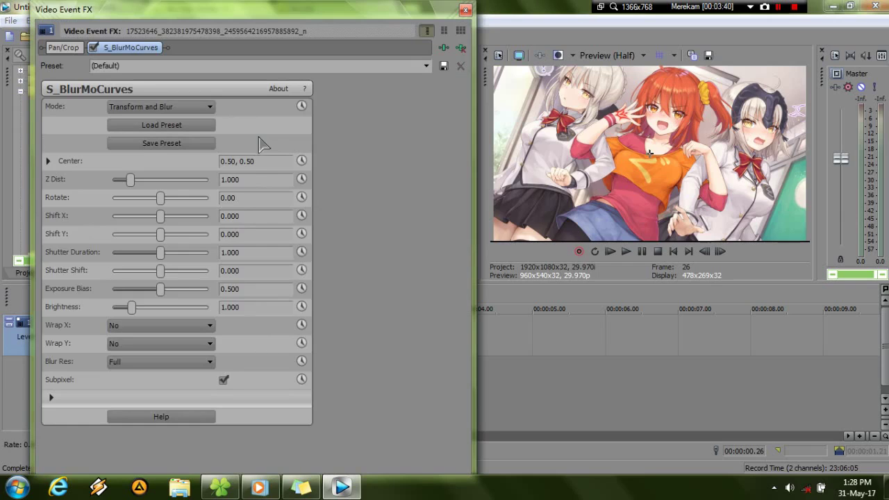
pyautogui.click(193, 325)
pyautogui.click(182, 349)
pyautogui.click(175, 345)
pyautogui.click(170, 366)
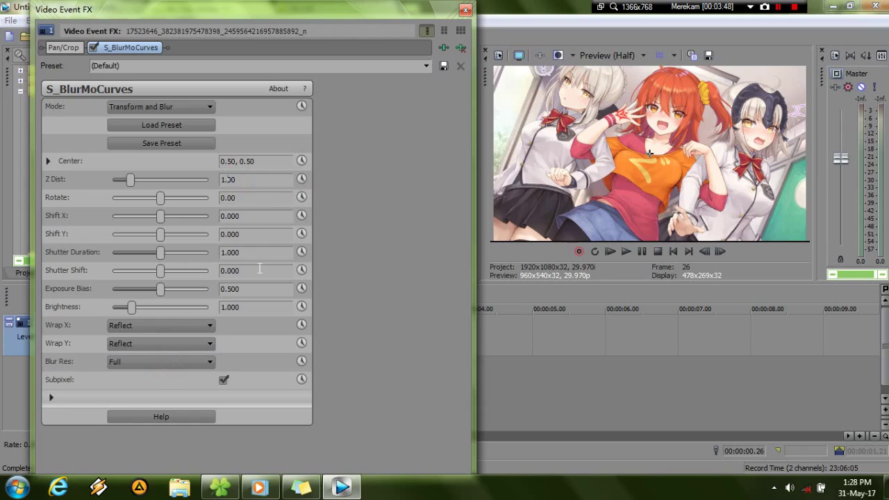
# Animate the second event's Z Dist from 1.3 at its start to 1.1 at project time 00:00:01.02
pyautogui.write('3')
pyautogui.press('Return')
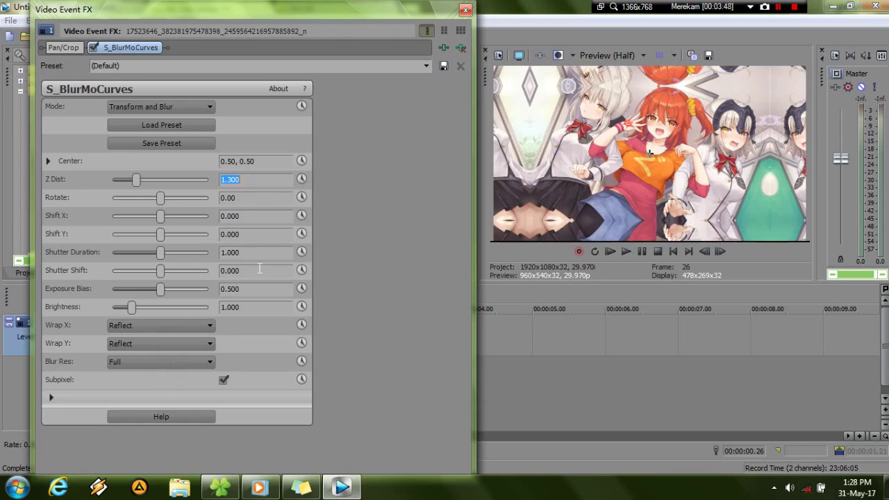
pyautogui.click(301, 179)
pyautogui.moveTo(127, 386); pyautogui.dragTo(199, 387)
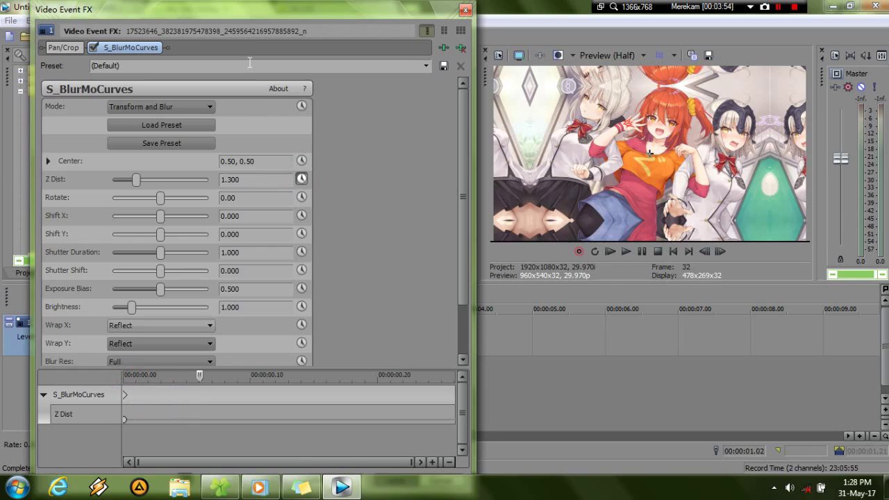
pyautogui.click(231, 179)
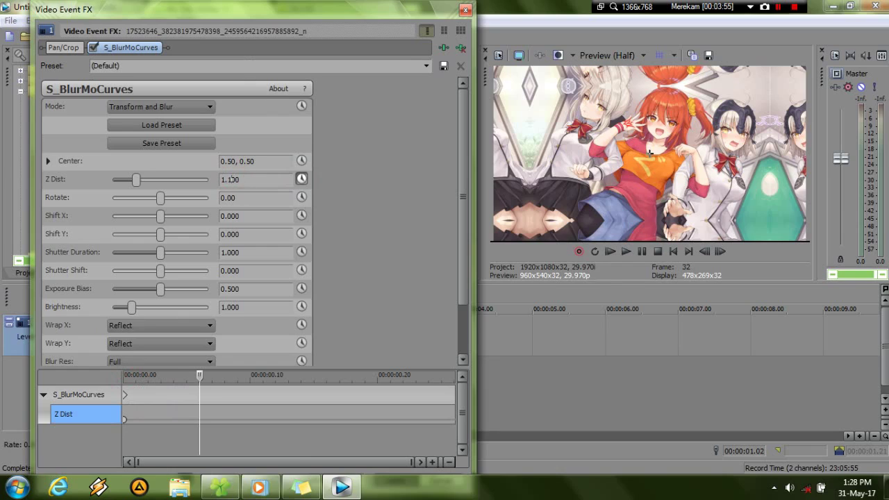
pyautogui.press('Return')
# Add a Z Dist keyframe of 1 to the second event at project time 00:00:01.13
pyautogui.moveTo(200, 379); pyautogui.dragTo(368, 400)
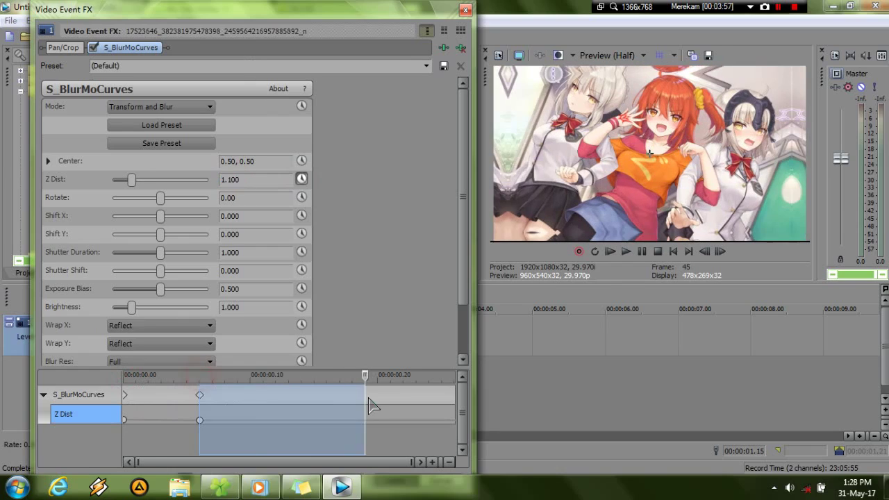
pyautogui.click(341, 401)
pyautogui.click(248, 180)
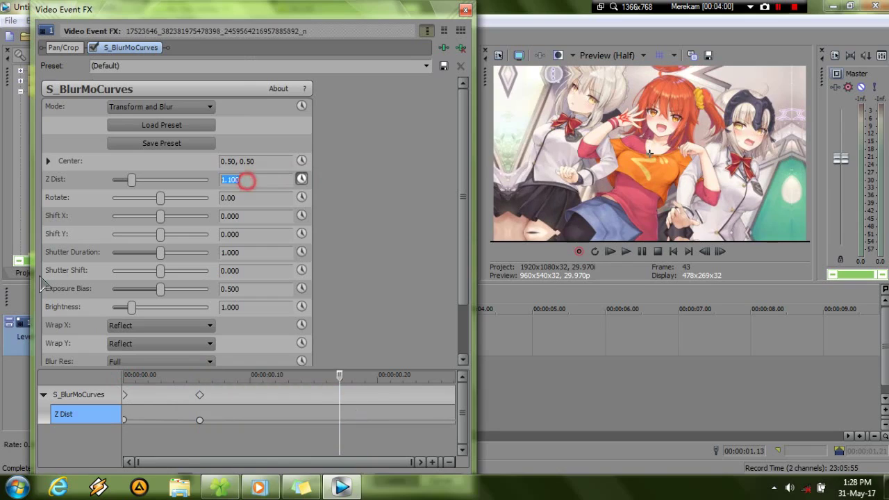
pyautogui.write('1')
pyautogui.press('Return')
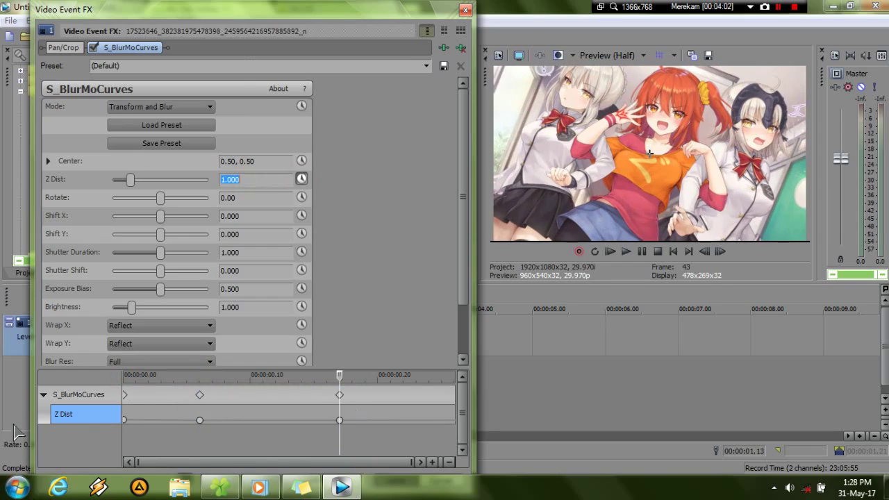
# Set the second event's first Z Dist keyframe to Fast Fade and its last one to Slow Fade
pyautogui.click(126, 420)
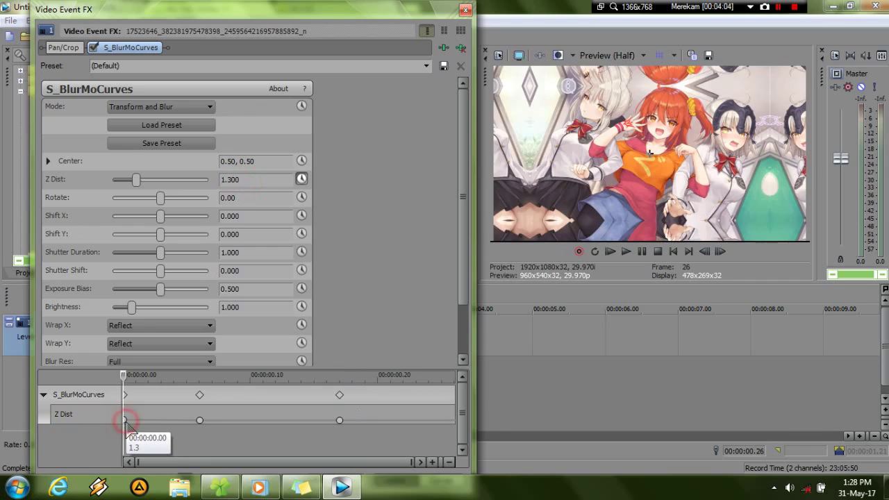
pyautogui.rightClick(126, 420)
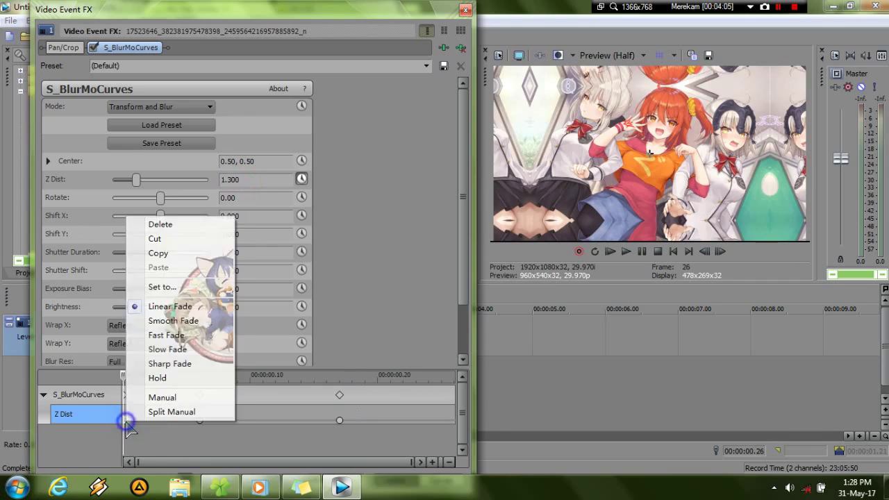
pyautogui.click(224, 335)
pyautogui.click(339, 420)
pyautogui.rightClick(339, 420)
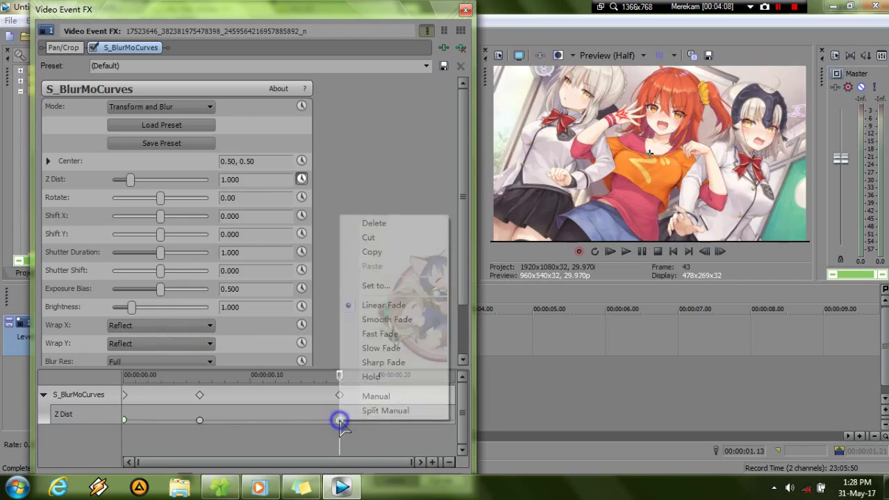
pyautogui.click(392, 347)
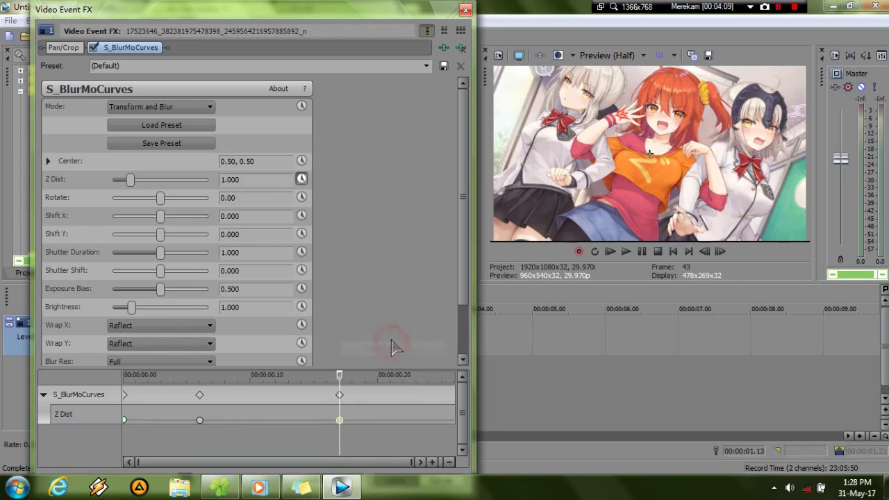
pyautogui.click(465, 10)
# Play back both picture events to review the blurred zoom transition
pyautogui.click(294, 335)
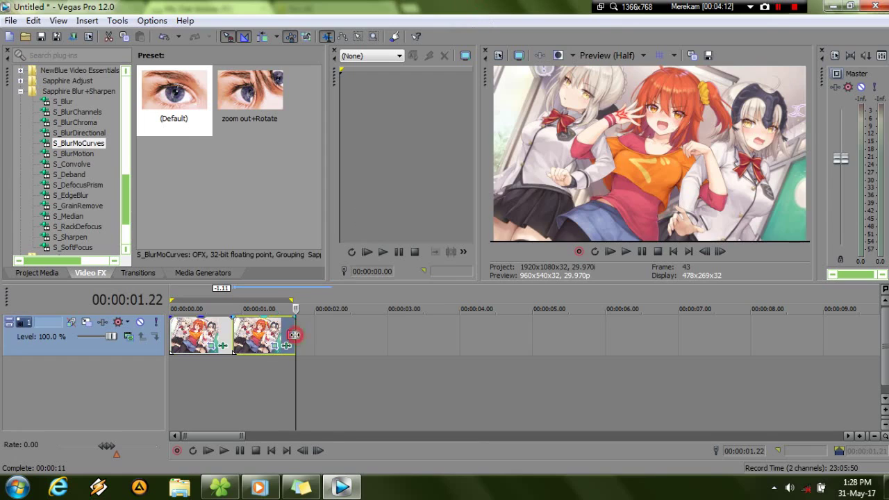
pyautogui.doubleClick(293, 335)
pyautogui.click(294, 334)
pyautogui.press('space')
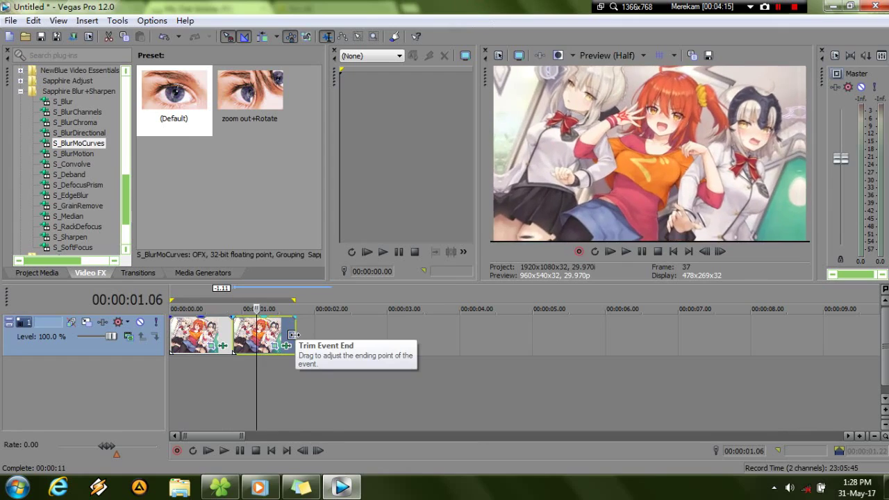
pyautogui.doubleClick(294, 335)
pyautogui.press('space')
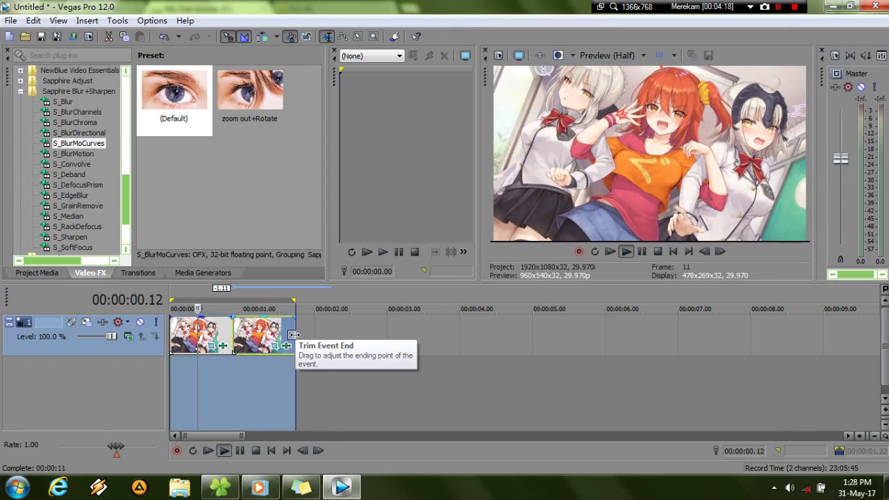
# Find BCC Glow among all video effects and apply it to the first picture event
pyautogui.click(208, 334)
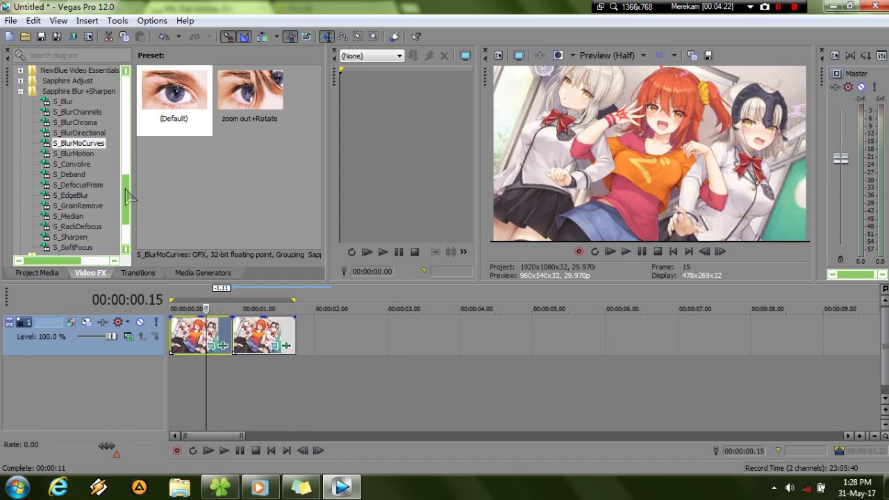
pyautogui.click(21, 91)
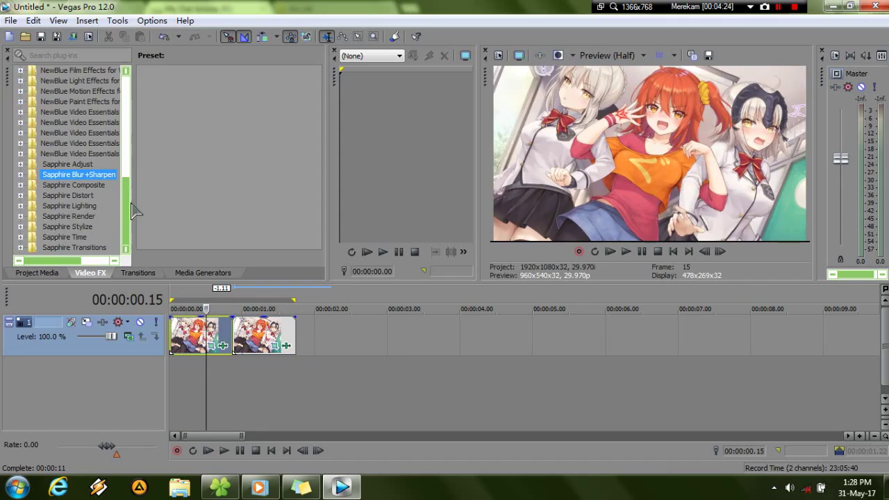
pyautogui.moveTo(125, 200); pyautogui.dragTo(137, 152)
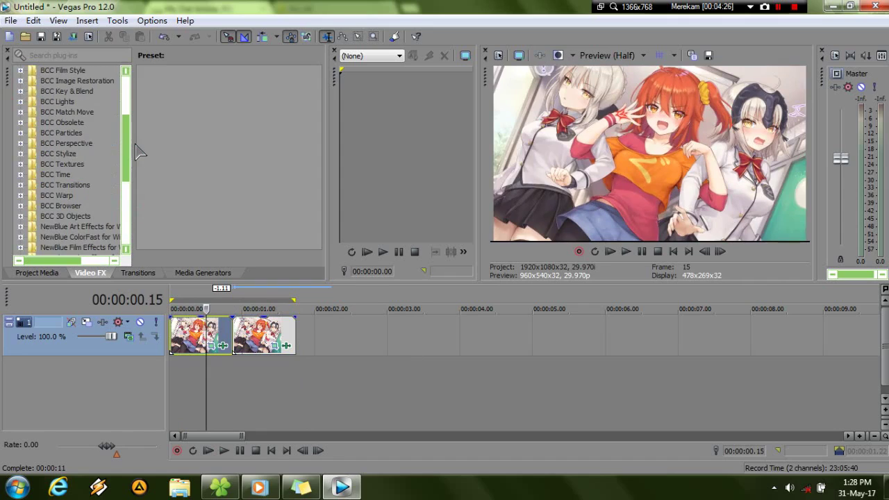
pyautogui.moveTo(137, 149); pyautogui.dragTo(136, 125)
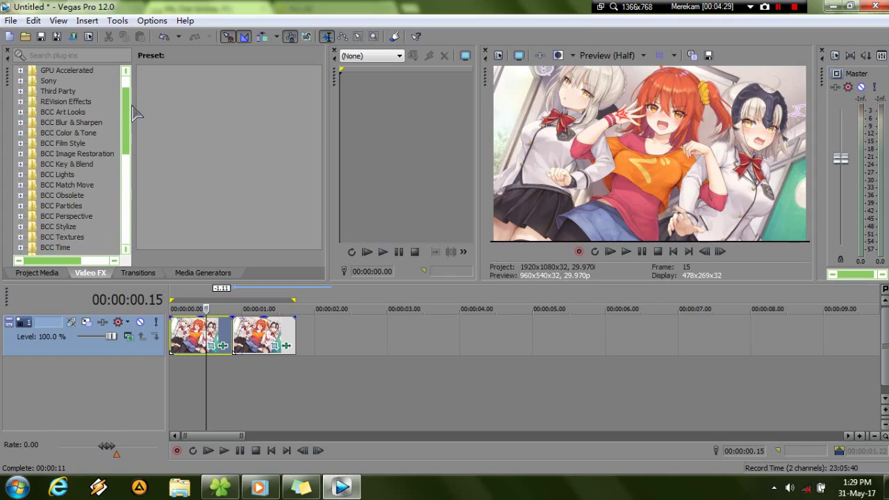
pyautogui.scroll(1, 137, 113)
pyautogui.click(20, 70)
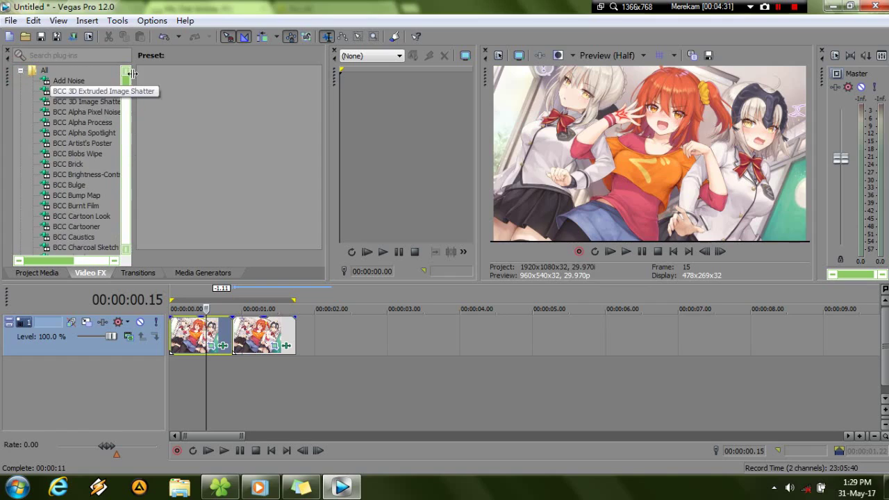
pyautogui.moveTo(127, 74); pyautogui.dragTo(128, 99)
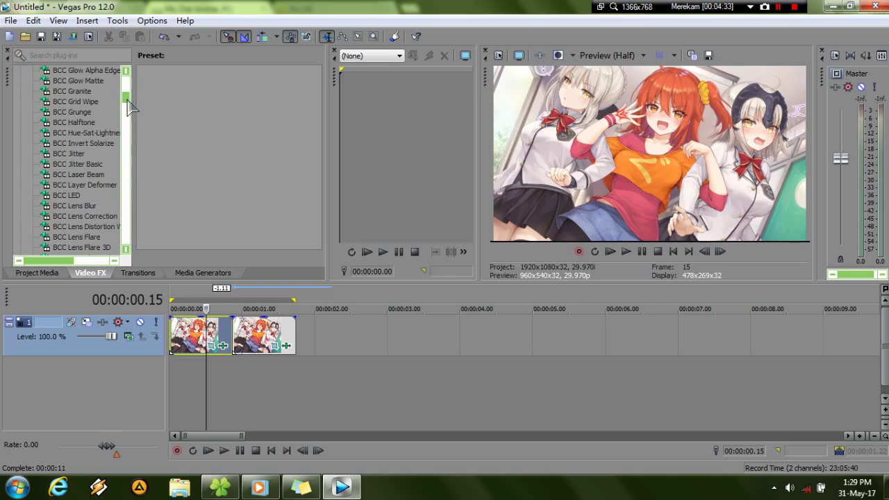
pyautogui.moveTo(122, 99); pyautogui.dragTo(125, 93)
pyautogui.click(81, 83)
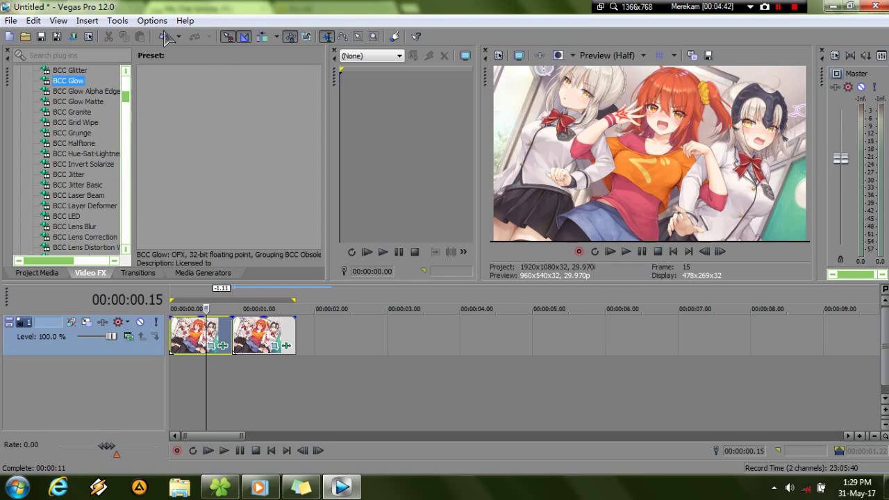
pyautogui.moveTo(164, 94); pyautogui.dragTo(218, 328)
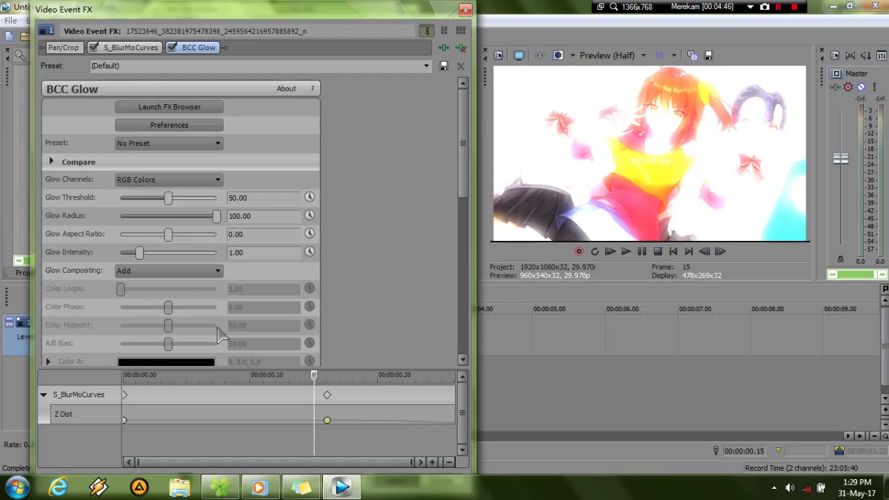
# Set the first event's Glow Channels to Luminance and its Glow Radius to 20
pyautogui.click(156, 180)
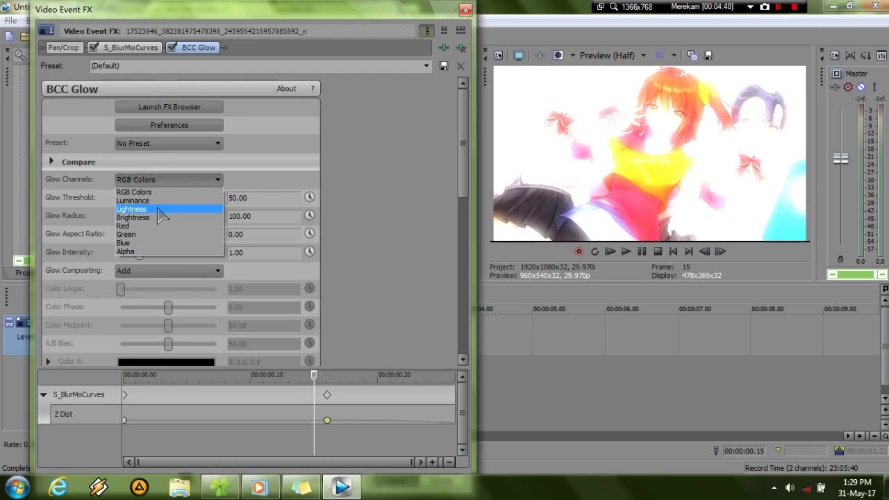
pyautogui.click(159, 201)
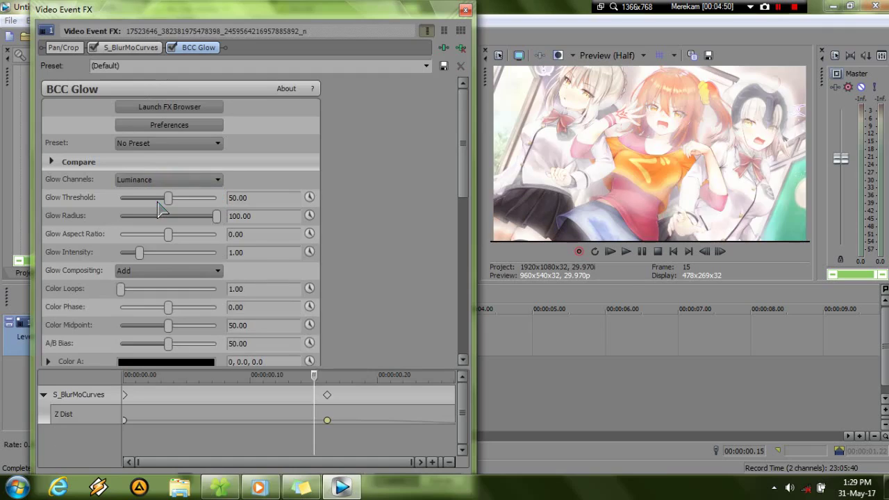
pyautogui.click(265, 220)
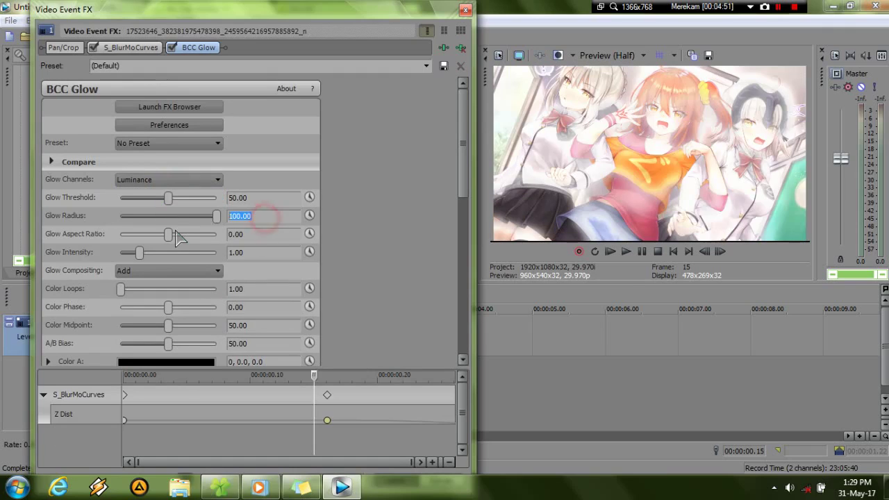
pyautogui.press('Return')
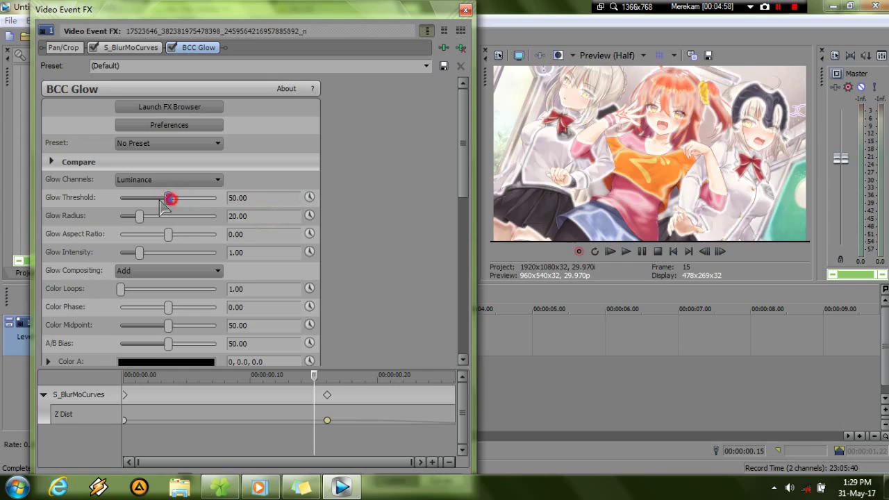
# Animate the first event's Glow Threshold with keyframes of 0 at its start and at 00:00:00.16
pyautogui.moveTo(169, 198); pyautogui.dragTo(120, 198)
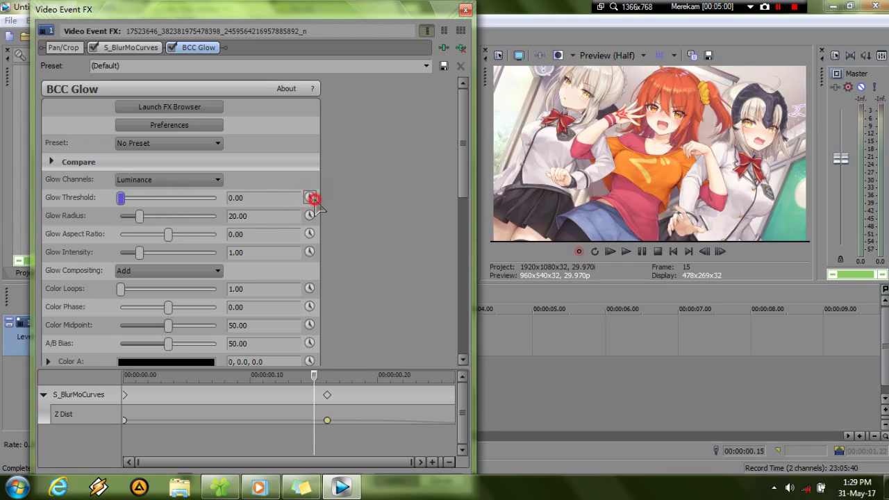
pyautogui.click(309, 198)
pyautogui.click(324, 375)
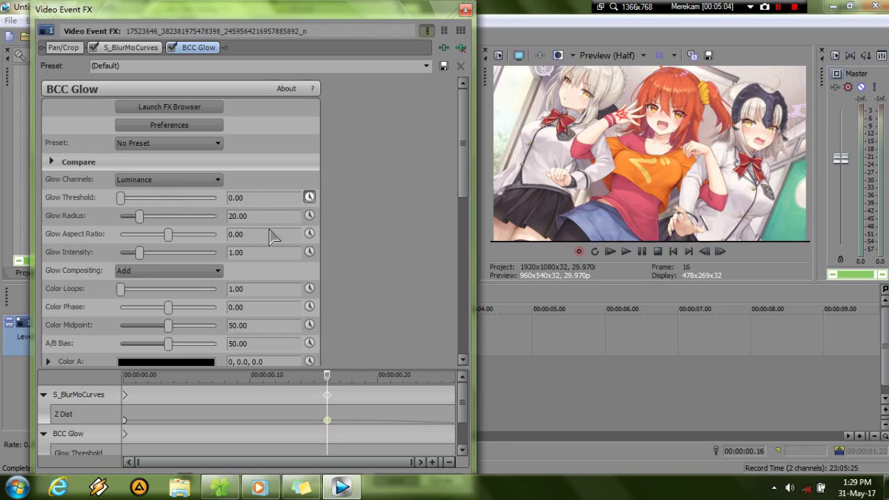
pyautogui.moveTo(313, 10)
pyautogui.mouseDown()
pyautogui.moveTo(314, 18)
pyautogui.moveTo(314, 12)
pyautogui.mouseUp()
pyautogui.click(280, 472)
# Add a Glow Threshold keyframe of 100 near the first event's end and move it to 00:00:00.26
pyautogui.moveTo(327, 369); pyautogui.dragTo(431, 375)
pyautogui.click(430, 369)
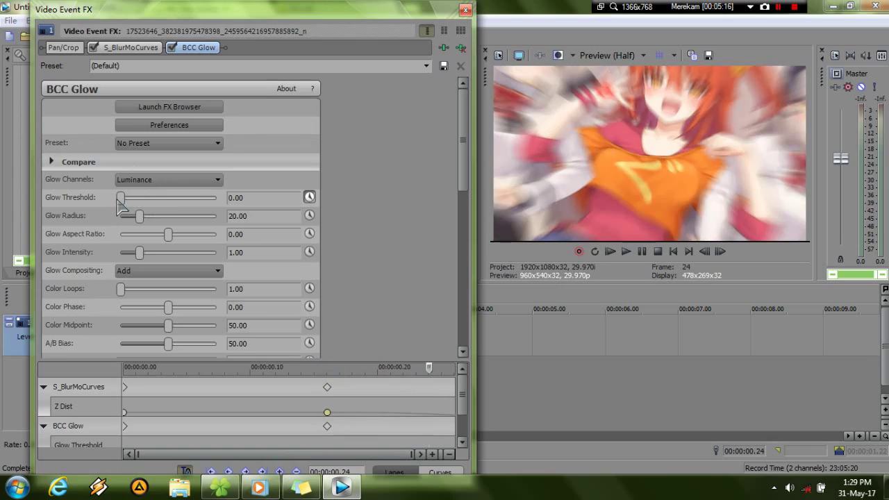
pyautogui.moveTo(119, 200); pyautogui.dragTo(219, 220)
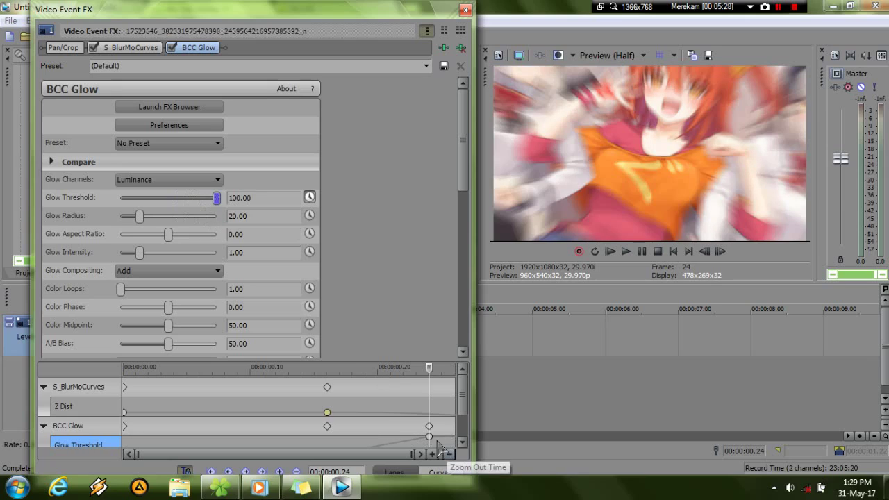
pyautogui.moveTo(430, 435); pyautogui.dragTo(464, 447)
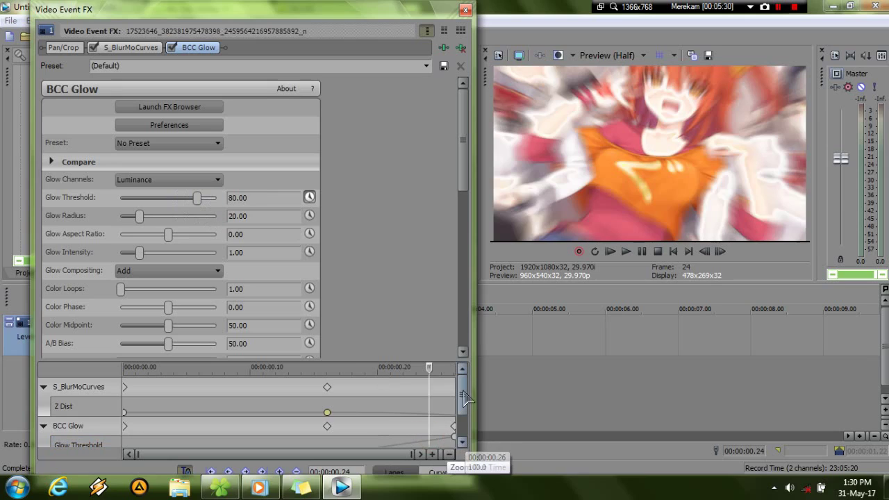
# Set the first event's Glow Threshold keyframes at 00:00:00.16 and 00:00:00.26 to Smooth Fade and close its effect settings
pyautogui.scroll(-1, 450, 450)
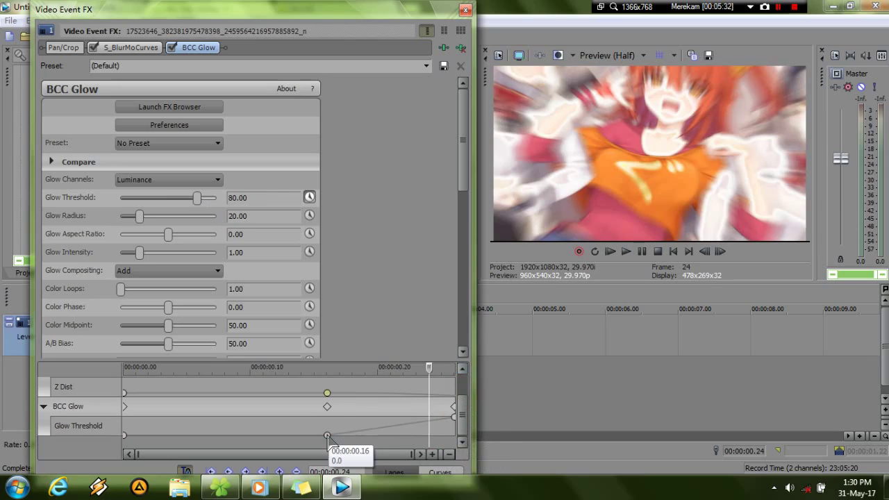
pyautogui.click(327, 435)
pyautogui.rightClick(327, 435)
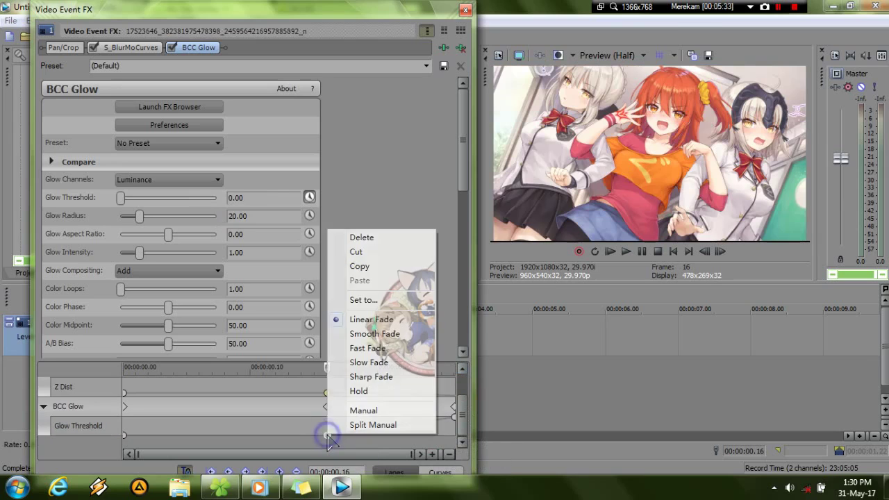
pyautogui.click(364, 334)
pyautogui.click(455, 418)
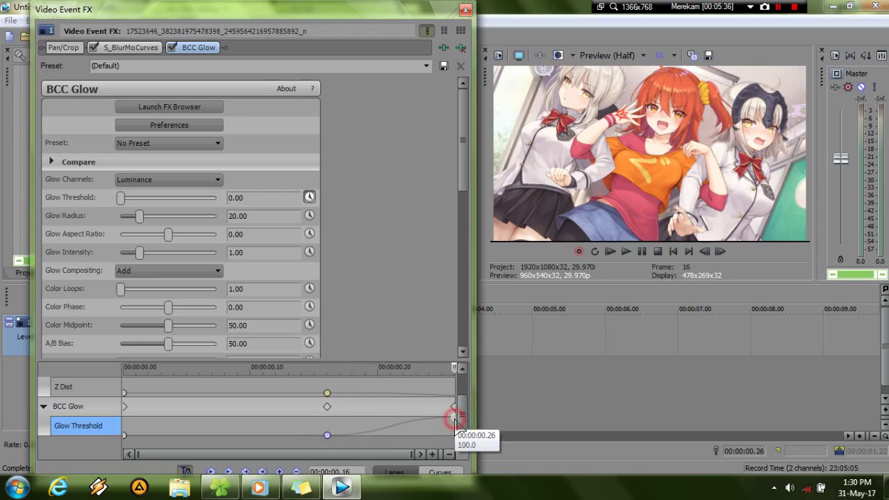
pyautogui.rightClick(455, 418)
pyautogui.click(488, 318)
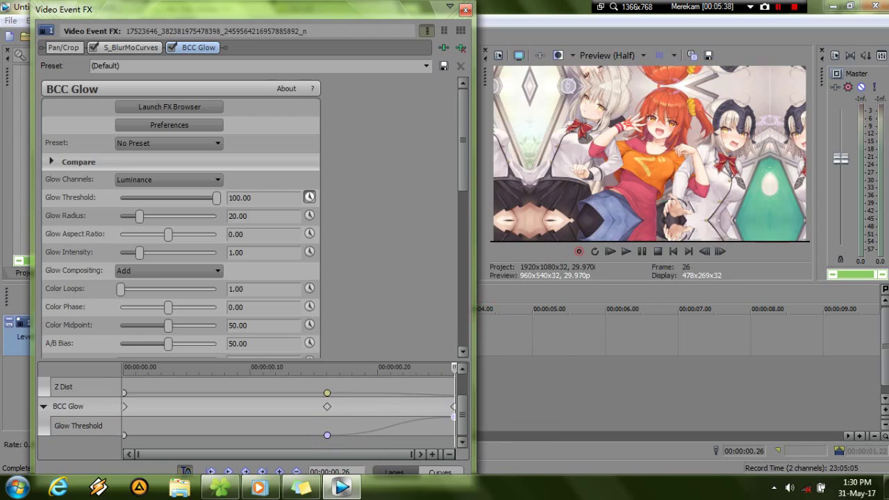
pyautogui.click(465, 10)
# Apply BCC Glow to the second event with Glow Channels set to Luminance and Glow Radius set to 20
pyautogui.moveTo(159, 118); pyautogui.dragTo(252, 333)
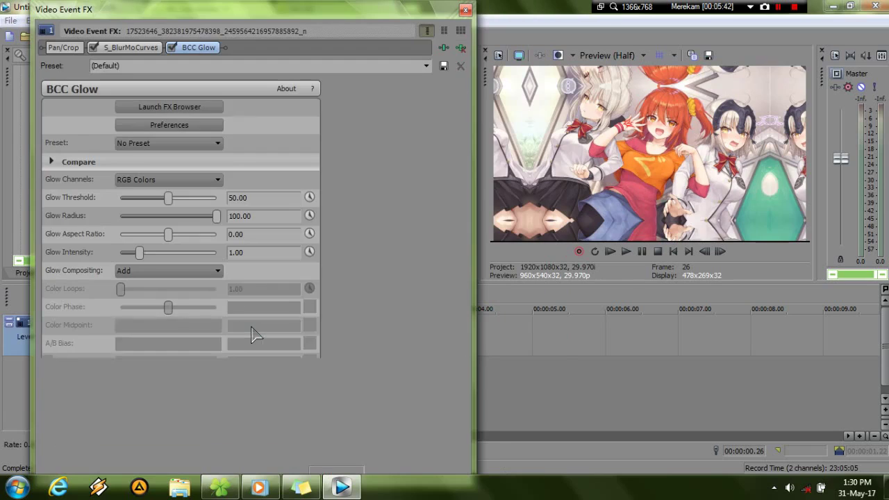
pyautogui.click(195, 180)
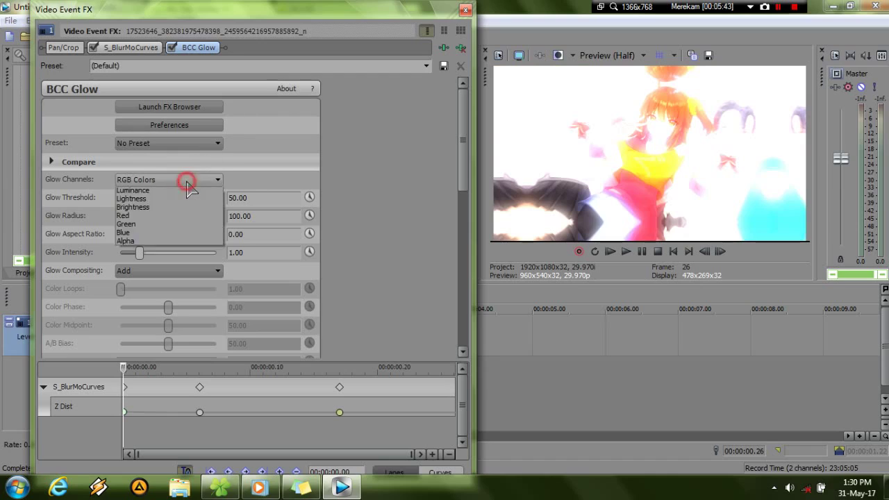
pyautogui.click(179, 206)
pyautogui.click(258, 216)
pyautogui.write('20')
pyautogui.press('Return')
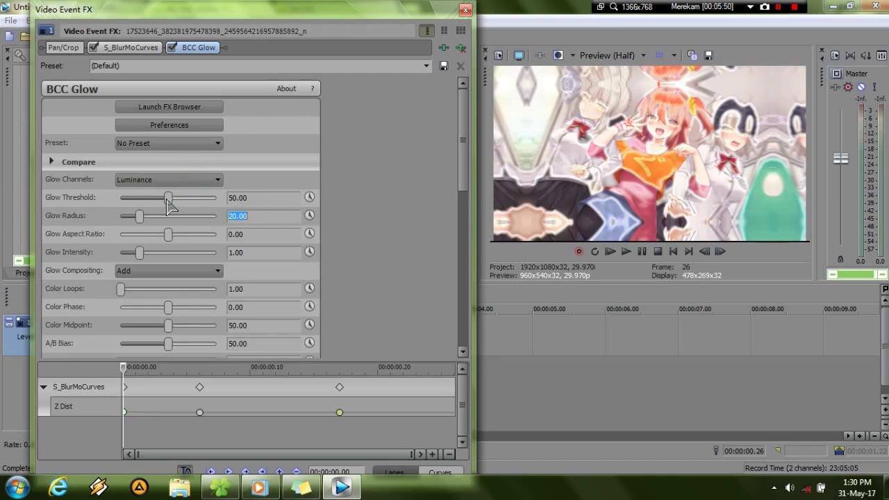
# Set the second event's Glow Threshold to 75 and enable its keyframe animation from the event's start
pyautogui.moveTo(167, 198); pyautogui.dragTo(217, 198)
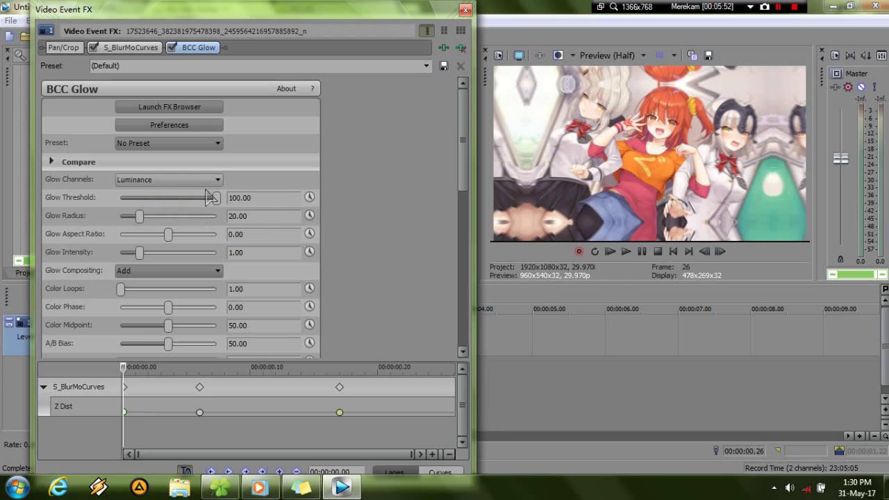
pyautogui.moveTo(216, 198); pyautogui.dragTo(197, 206)
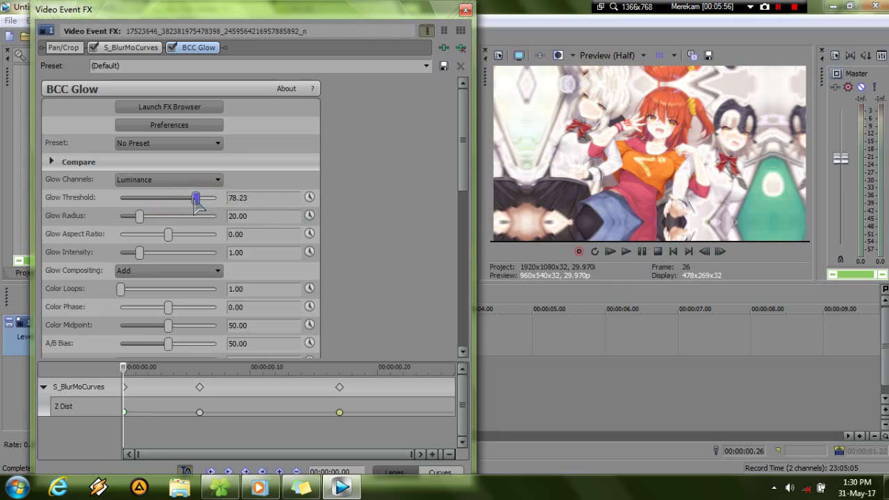
pyautogui.moveTo(265, 198); pyautogui.dragTo(238, 197)
pyautogui.write('75')
pyautogui.press('Return')
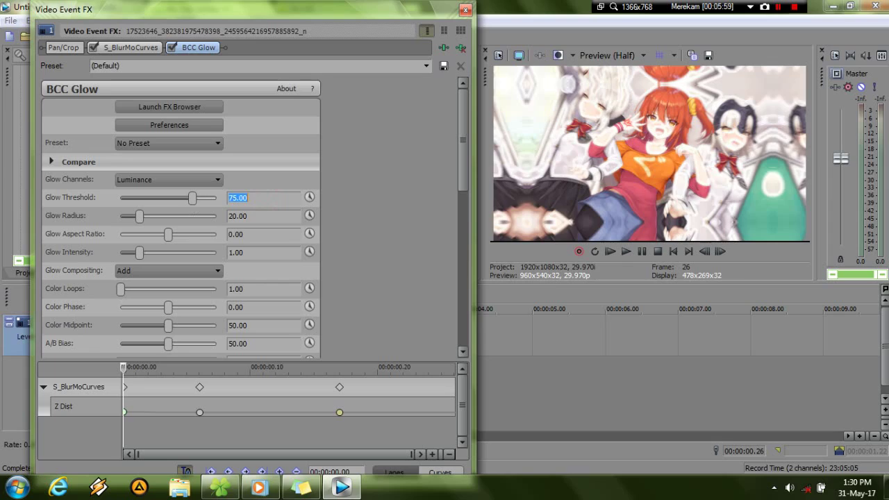
pyautogui.click(310, 198)
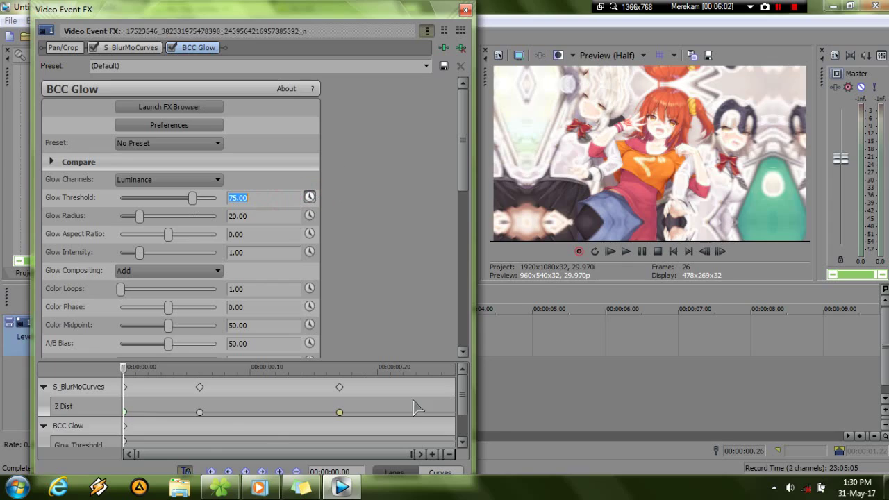
# Add a Glow Threshold keyframe of 0 partway through the second event and move it to 00:00:00.14
pyautogui.click(46, 389)
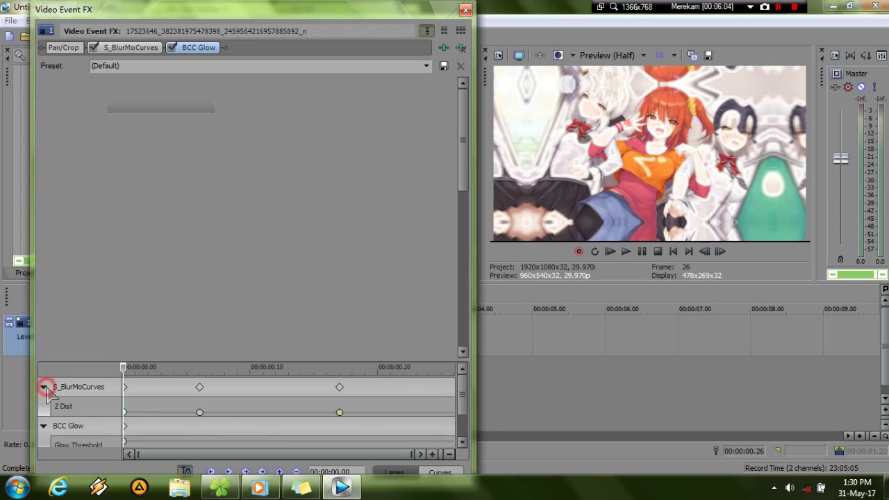
pyautogui.click(43, 387)
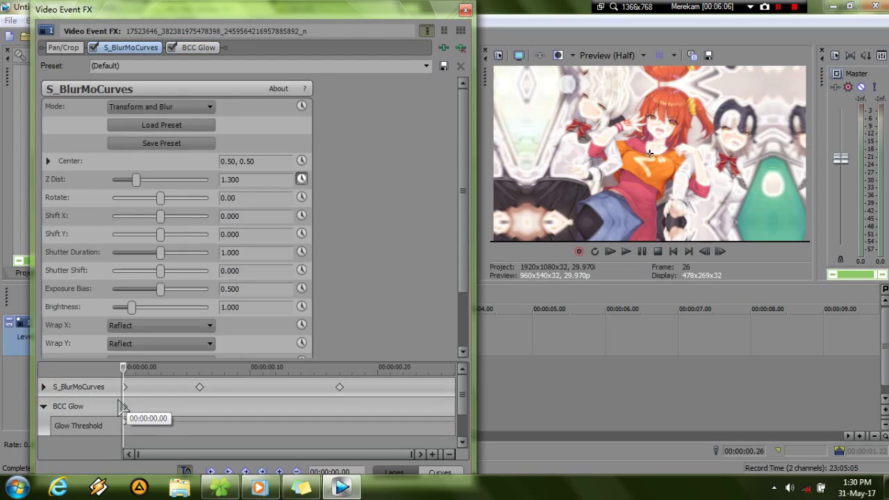
pyautogui.click(71, 407)
pyautogui.moveTo(125, 372); pyautogui.dragTo(257, 379)
pyautogui.click(282, 378)
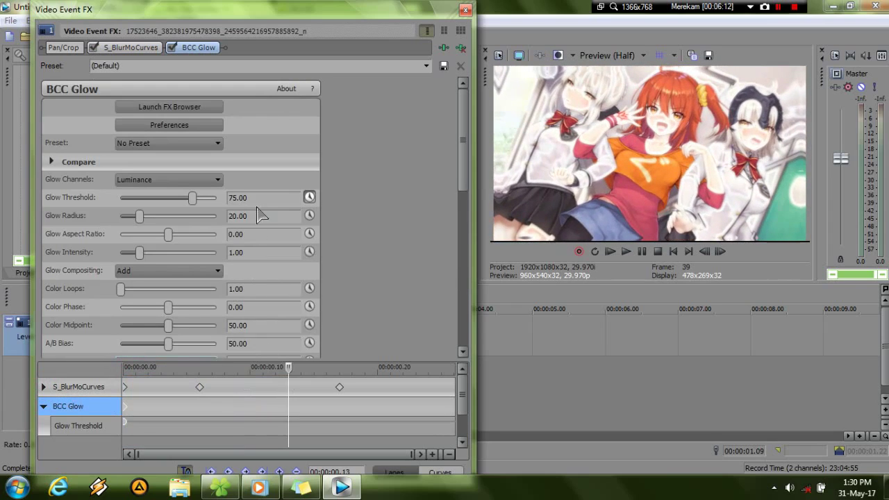
pyautogui.moveTo(191, 199); pyautogui.dragTo(3, 257)
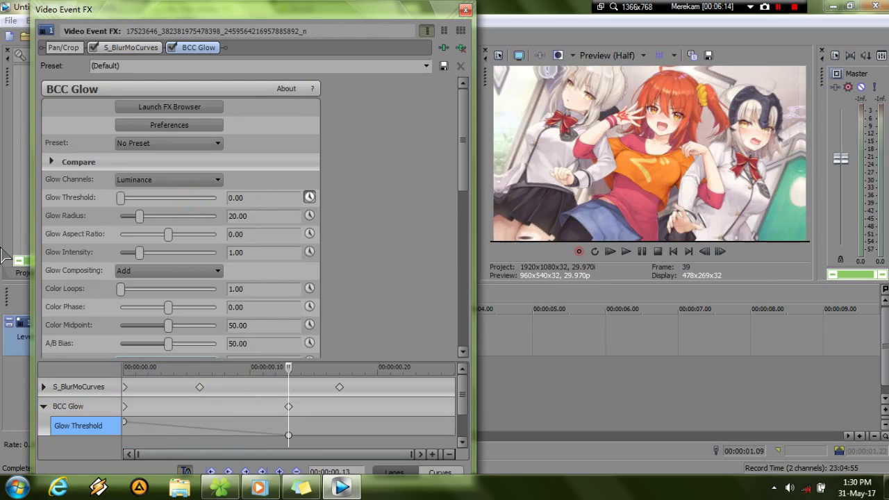
pyautogui.click(288, 435)
pyautogui.click(291, 435)
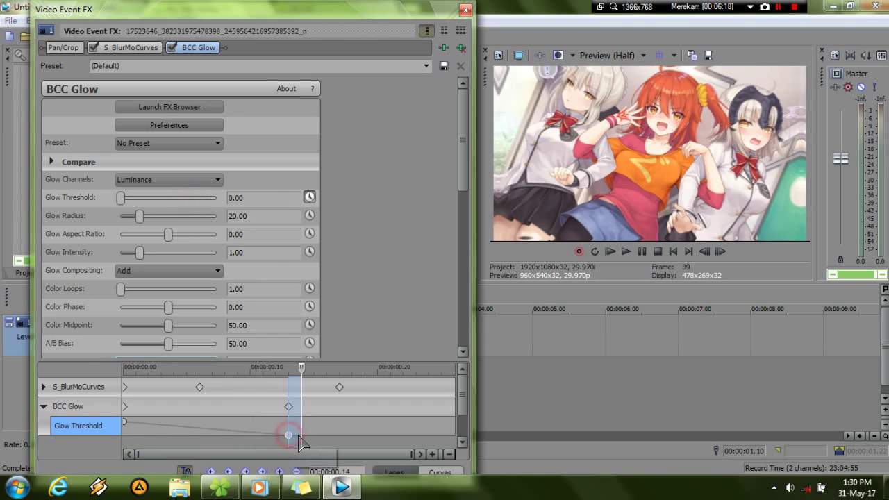
pyautogui.moveTo(288, 436); pyautogui.dragTo(301, 436)
# Set the second event's Glow Threshold keyframes at 00:00:00.00 and 00:00:00.14 to Smooth Fade and close its effect settings
pyautogui.click(124, 422)
pyautogui.rightClick(123, 422)
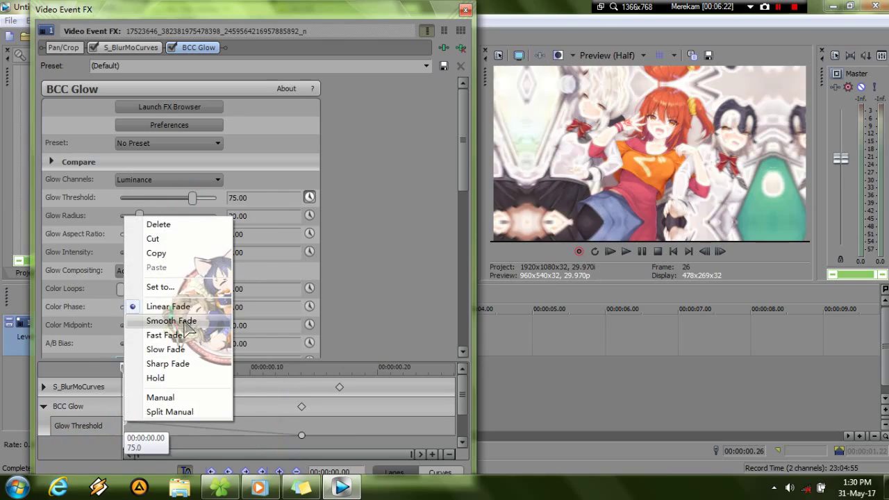
pyautogui.click(184, 322)
pyautogui.click(302, 435)
pyautogui.rightClick(302, 435)
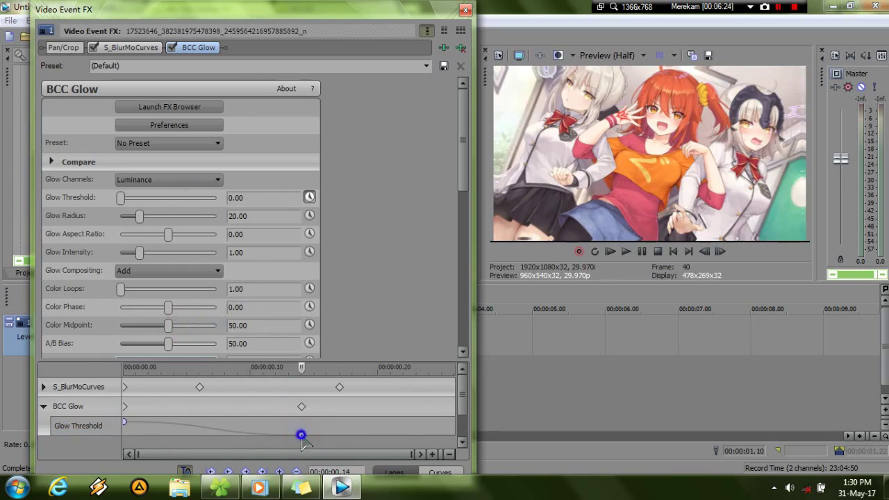
pyautogui.click(338, 334)
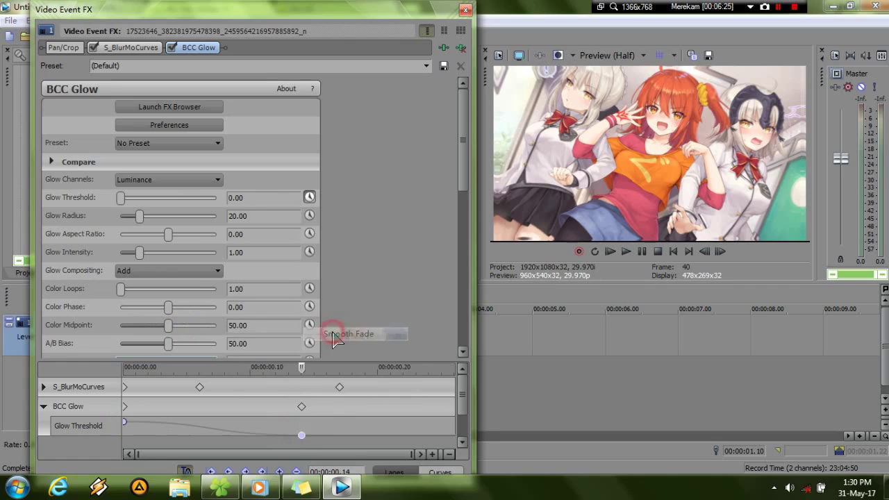
pyautogui.click(465, 10)
# Set the first event's Glow Threshold keyframe at 00:00:00.26 to 75 and close its effect settings
pyautogui.click(232, 335)
pyautogui.click(230, 333)
pyautogui.click(232, 333)
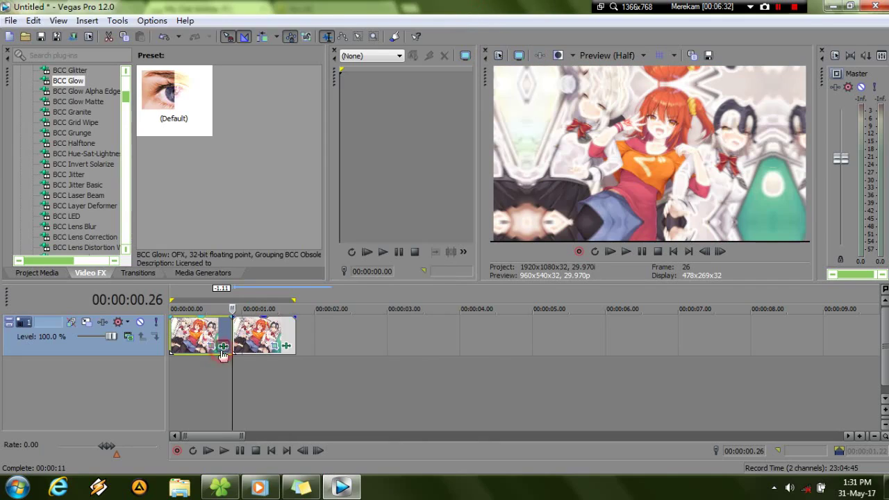
pyautogui.click(223, 347)
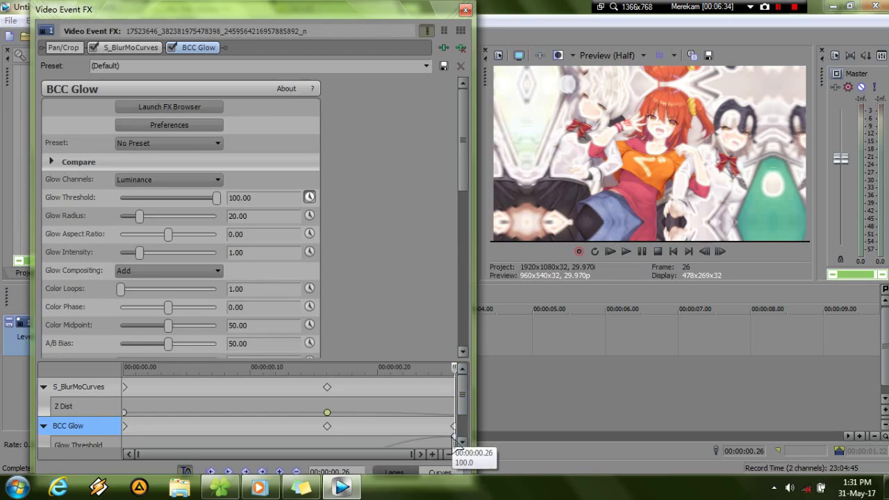
pyautogui.click(453, 439)
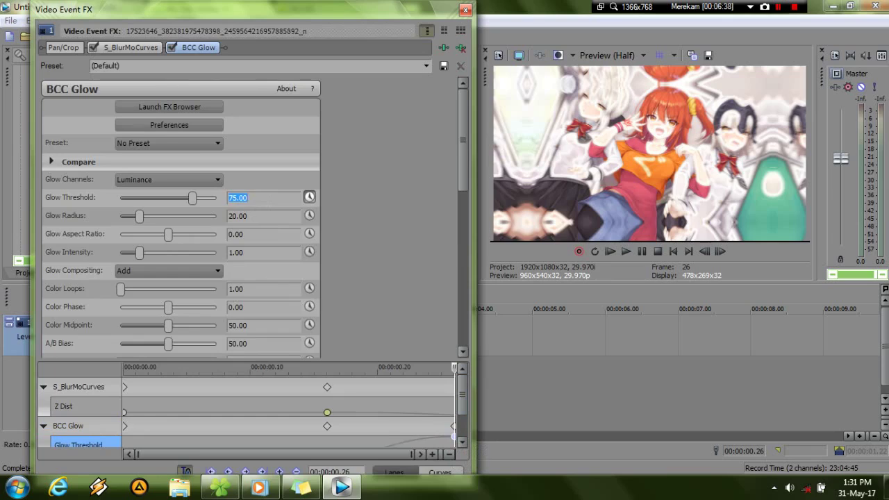
pyautogui.click(465, 9)
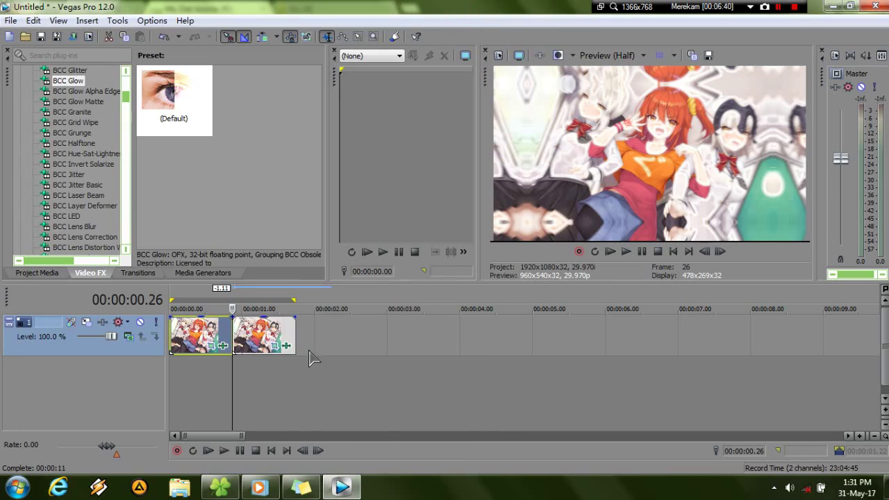
# Play back both events to check the glow and zoom transition
pyautogui.click(294, 335)
pyautogui.press('space')
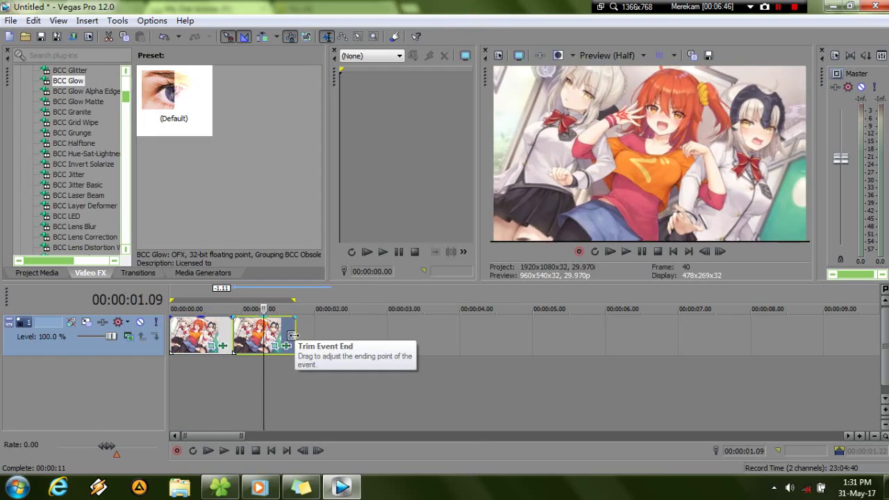
pyautogui.press('space')
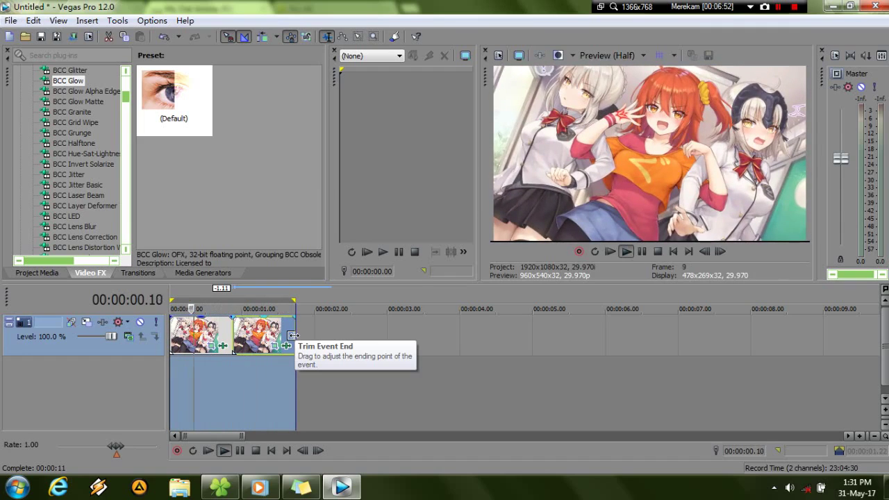
pyautogui.press('space')
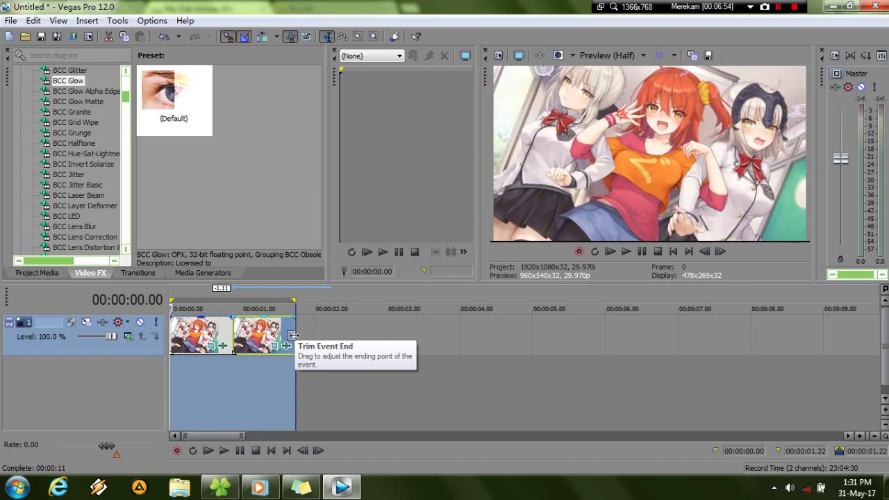
pyautogui.click(778, 8)
pyautogui.click(778, 8)
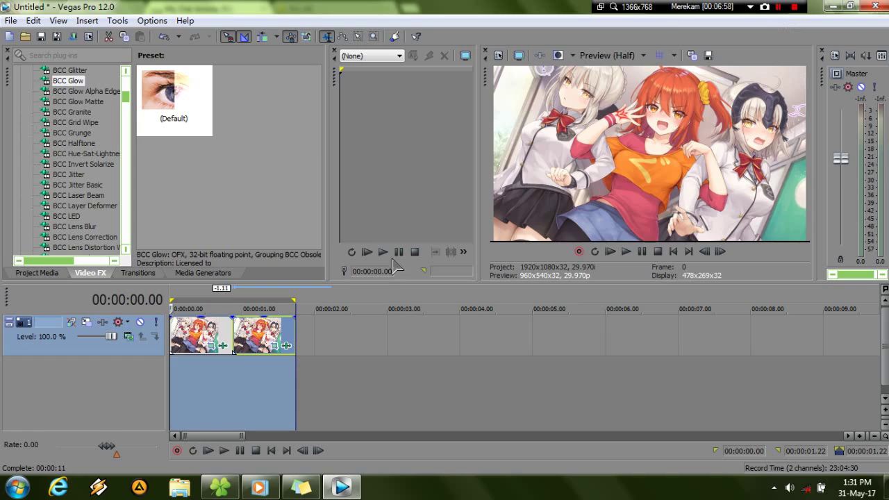
# Insert an empty video track above the picture track and extend the second event's end by 7 frames
pyautogui.click(284, 340)
pyautogui.scroll(4, 281, 334)
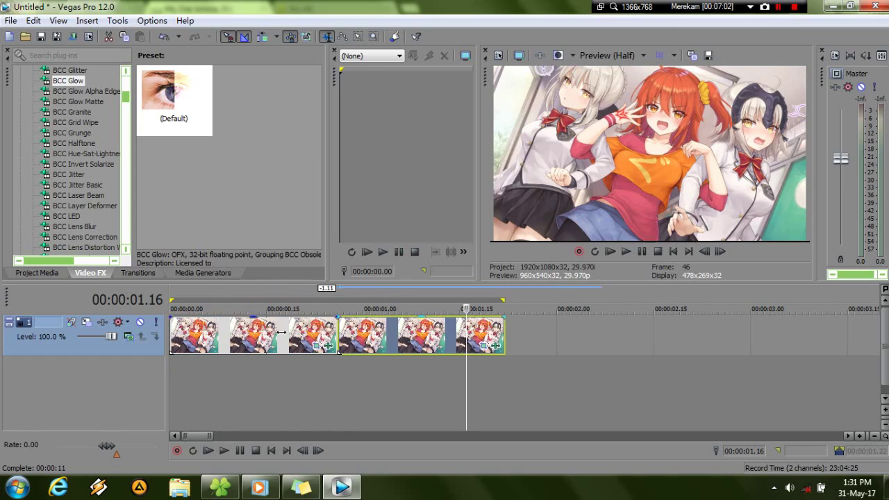
pyautogui.click(553, 340)
pyautogui.rightClick(553, 339)
pyautogui.click(583, 213)
pyautogui.click(456, 335)
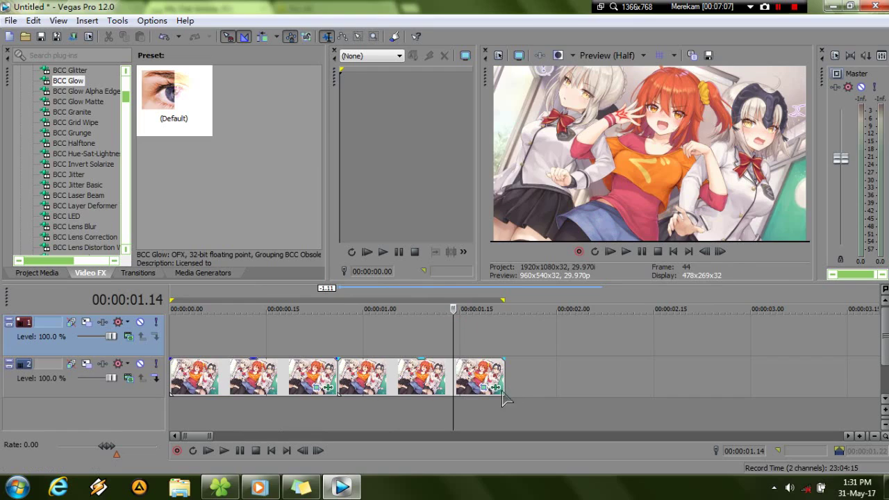
pyautogui.moveTo(505, 378); pyautogui.dragTo(551, 379)
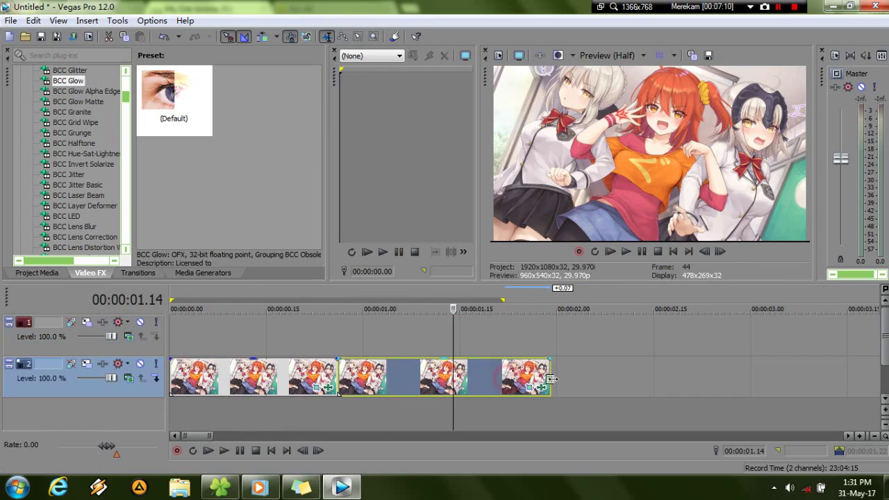
# Open the second event's effects and add an S_BlurMoCurves Z Dist keyframe of 1.000 at 00:00:00.19
pyautogui.click(543, 390)
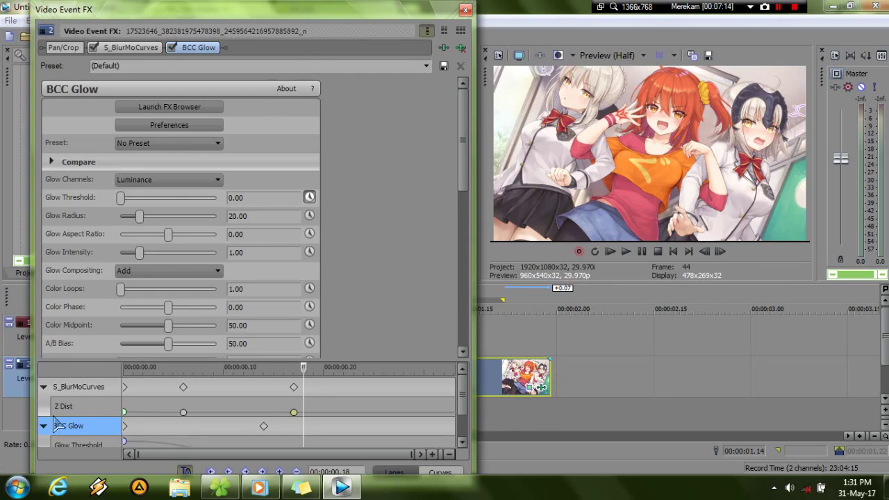
pyautogui.click(44, 425)
pyautogui.moveTo(304, 368); pyautogui.dragTo(313, 370)
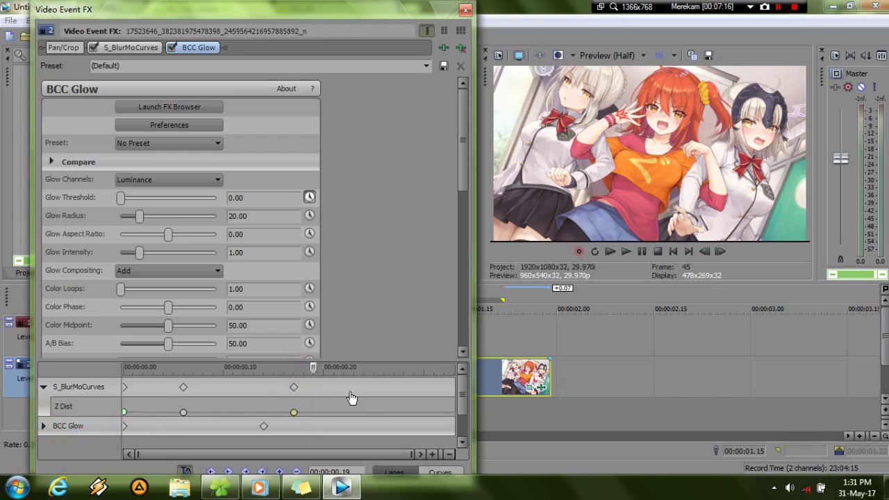
pyautogui.click(279, 466)
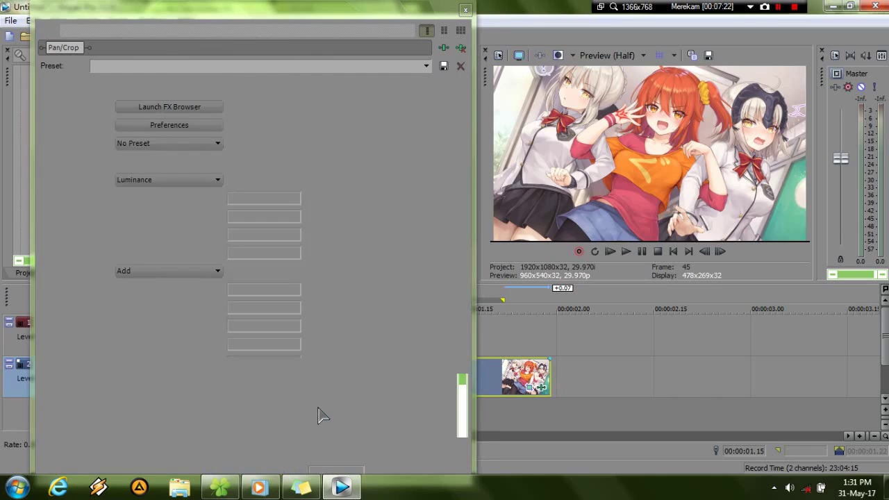
pyautogui.doubleClick(314, 412)
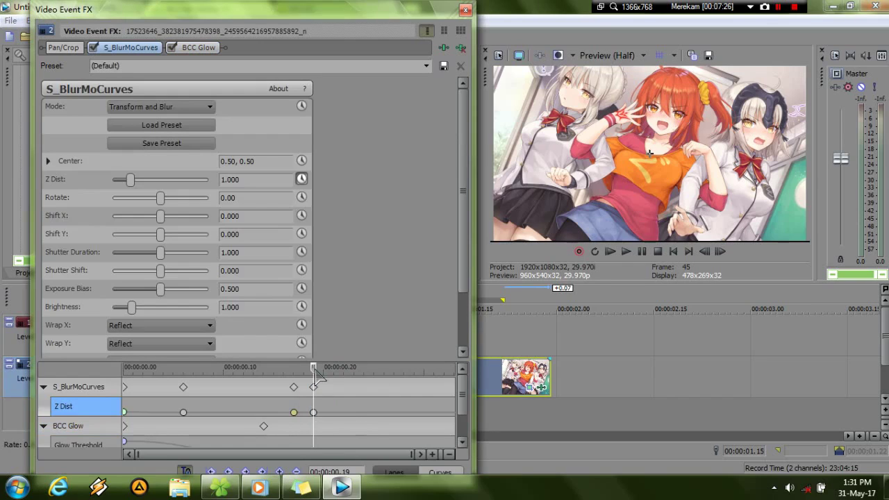
pyautogui.moveTo(316, 370); pyautogui.dragTo(416, 373)
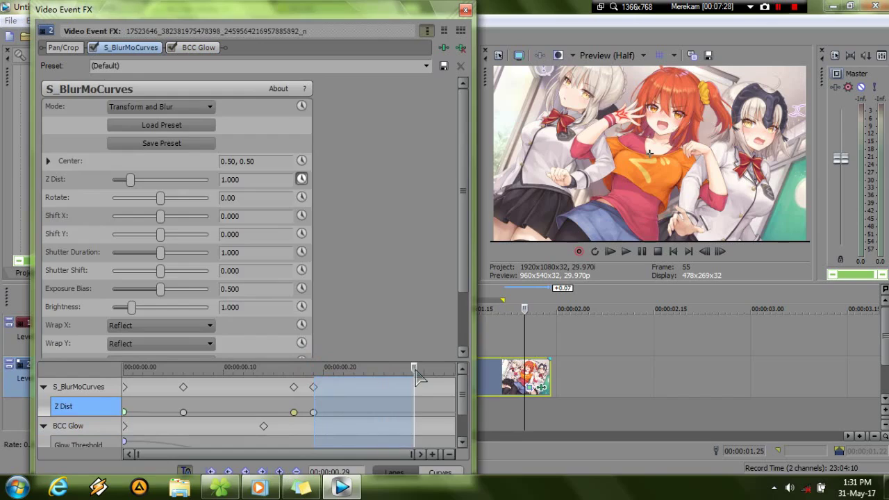
pyautogui.click(314, 387)
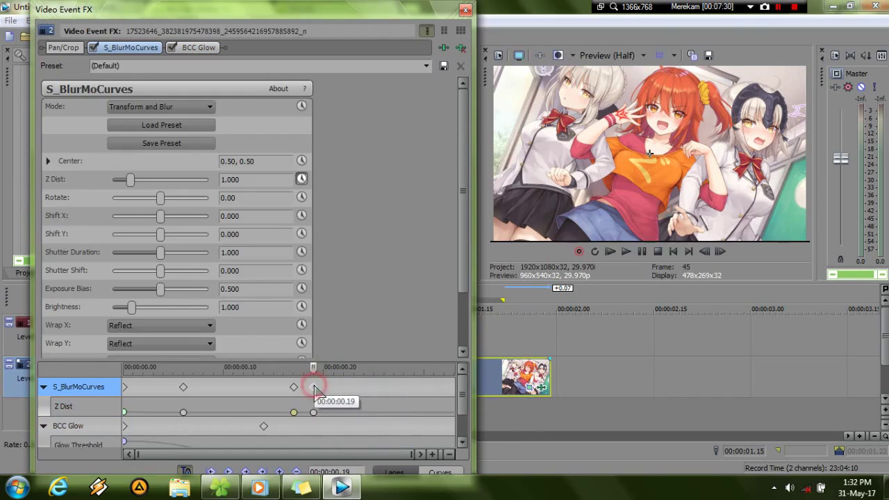
# Animate the second event's Wrap X and Wrap Y with Reflect keyframes at 00:00:00.18 and No keyframes at 00:00:00.19
pyautogui.click(300, 325)
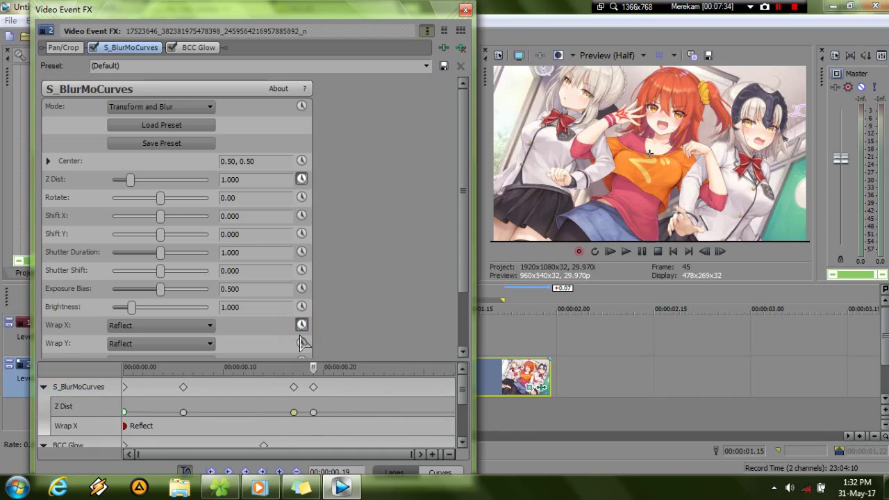
pyautogui.click(300, 343)
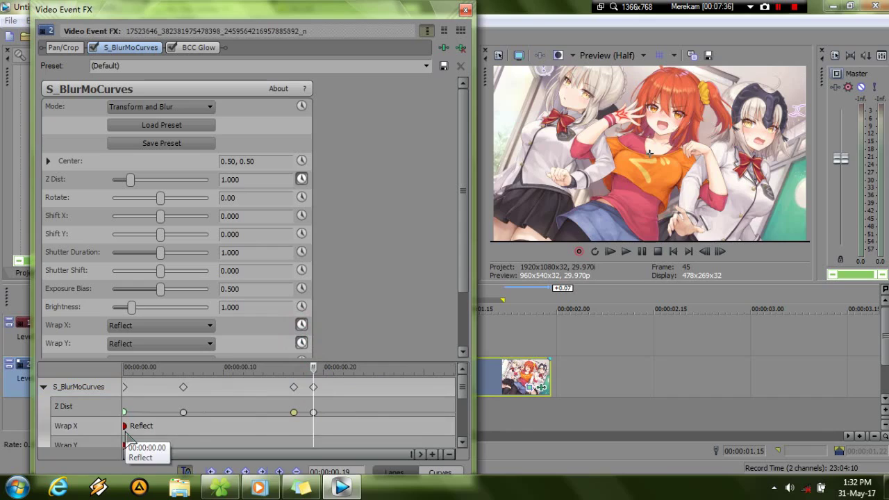
pyautogui.moveTo(127, 429); pyautogui.dragTo(309, 433)
pyautogui.click(194, 326)
pyautogui.click(184, 336)
pyautogui.click(186, 344)
pyautogui.click(182, 356)
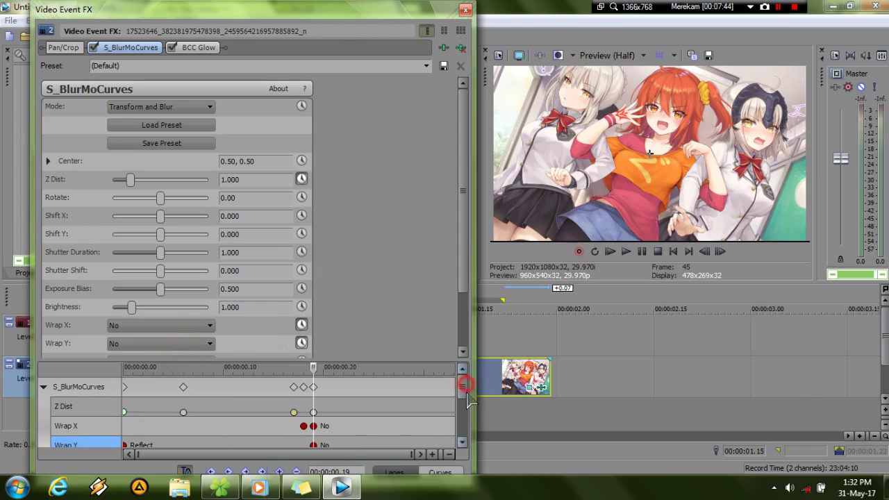
pyautogui.moveTo(465, 394); pyautogui.dragTo(466, 408)
pyautogui.moveTo(129, 431); pyautogui.dragTo(312, 432)
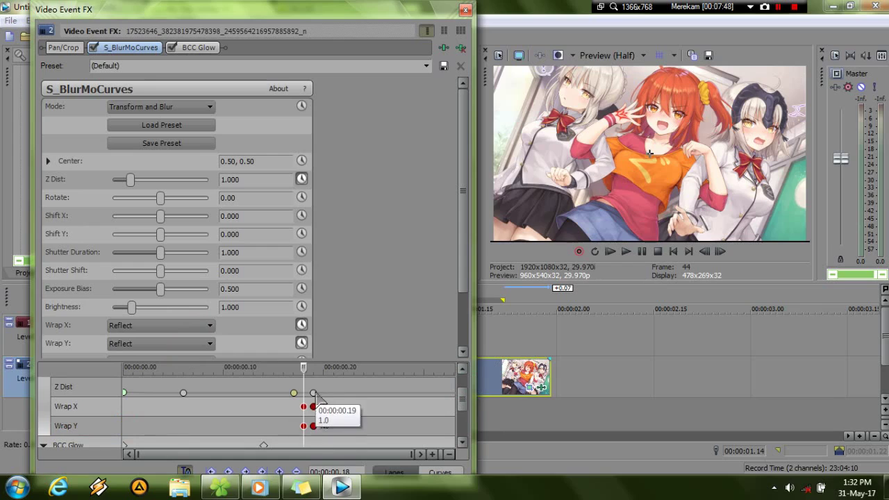
# Move the effect's keyframe cursor to 00:00:00.27, past the last Z Dist keyframe
pyautogui.moveTo(312, 364); pyautogui.dragTo(393, 380)
pyautogui.click(393, 381)
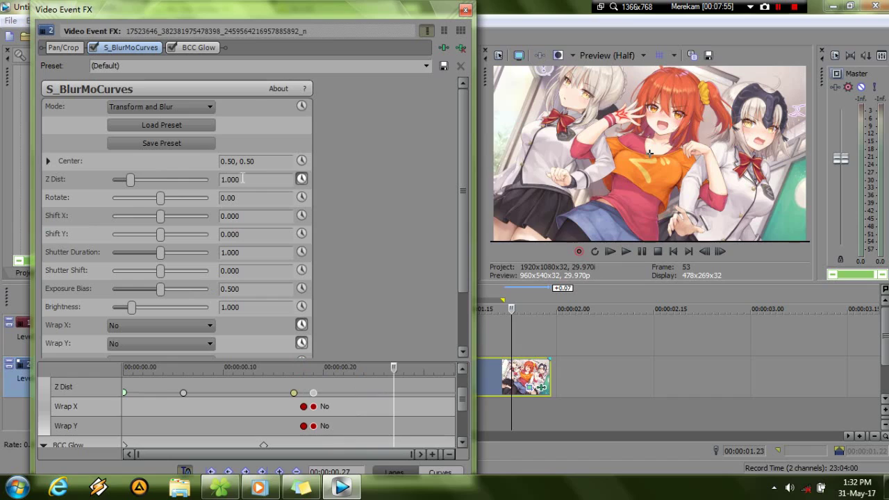
# Try a Z Dist of 0.4 at 00:00:00.27 and undo it
pyautogui.click(241, 179)
pyautogui.write('0.4')
pyautogui.press('Return')
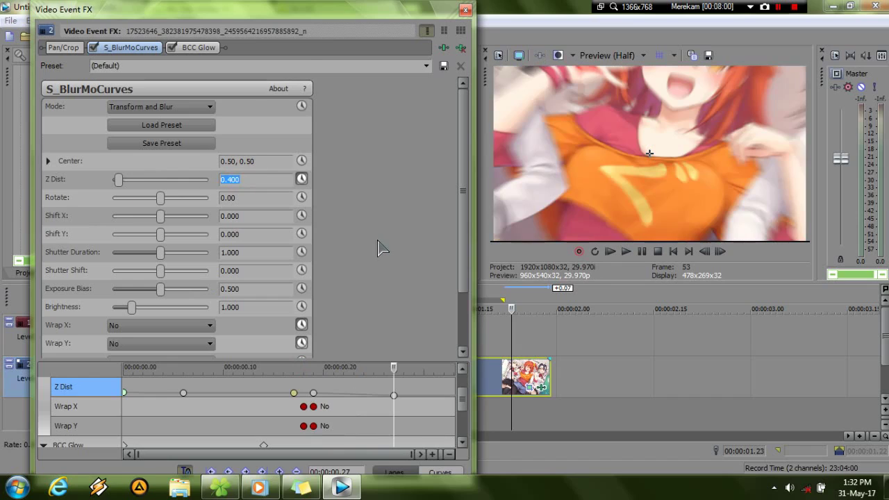
pyautogui.hotkey('ctrl', 'z')
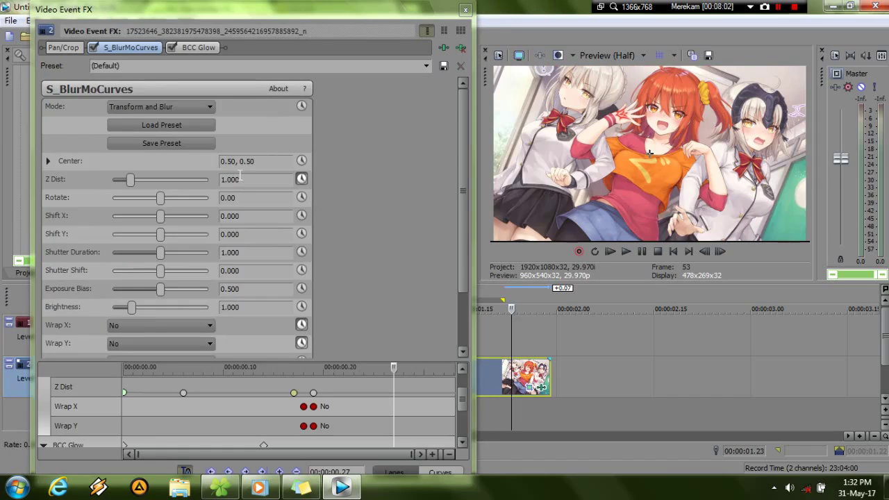
# Add a Z Dist keyframe of 1.5 at 00:00:00.27 and move it to 00:00:00.29
pyautogui.moveTo(236, 179); pyautogui.dragTo(229, 180)
pyautogui.write('5')
pyautogui.press('Return')
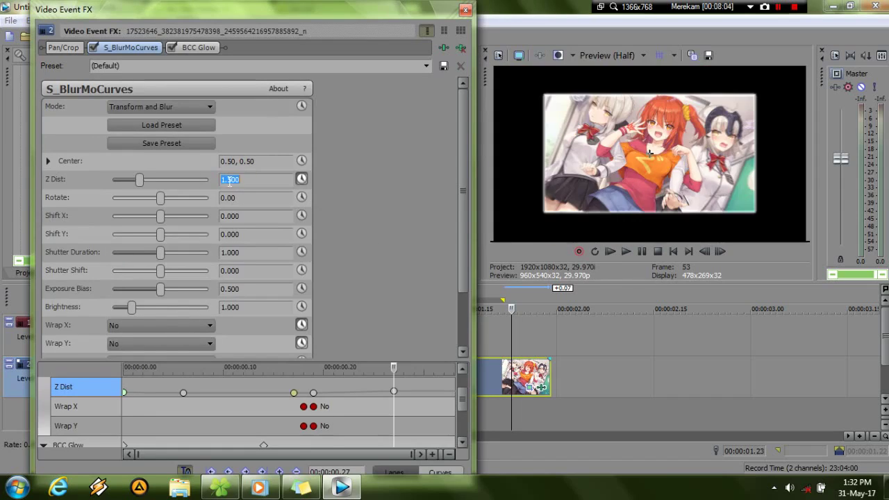
pyautogui.moveTo(395, 392); pyautogui.dragTo(414, 393)
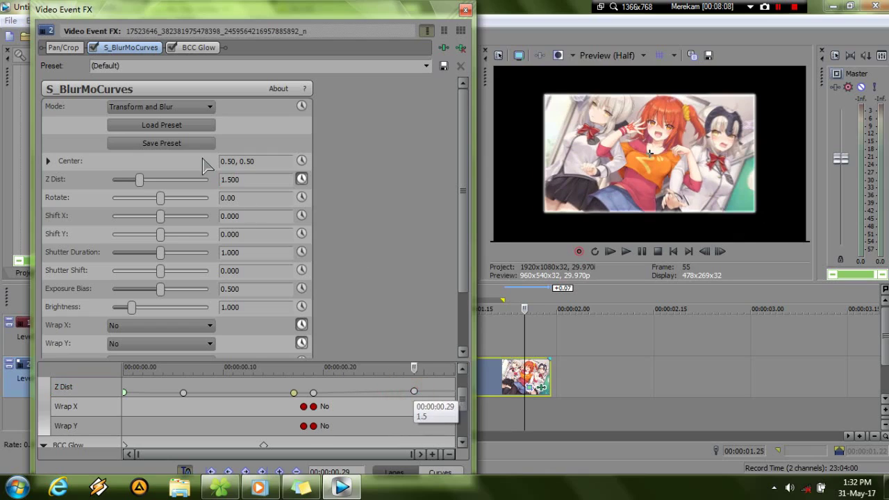
pyautogui.click(230, 179)
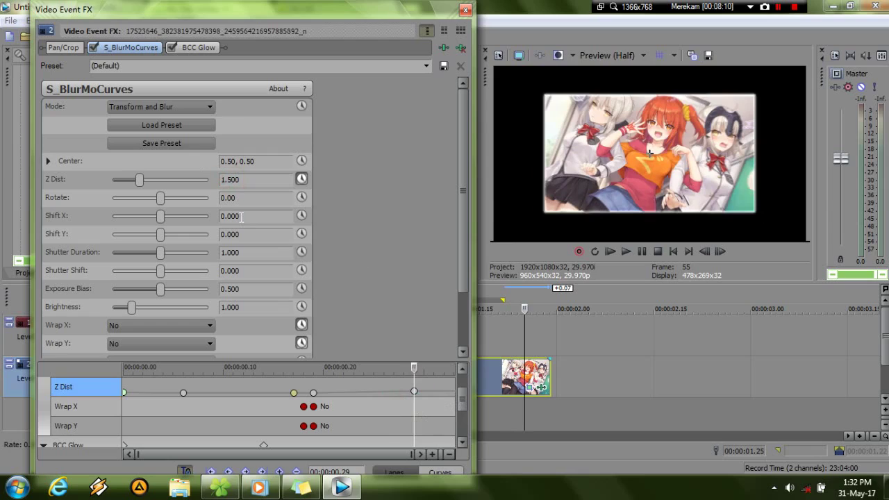
# Set Z Dist to 1.7 at 00:00:00.29, give the 00:00:00.19 keyframe a Slow Fade and change the fade type of the last keyframe
pyautogui.press('Return')
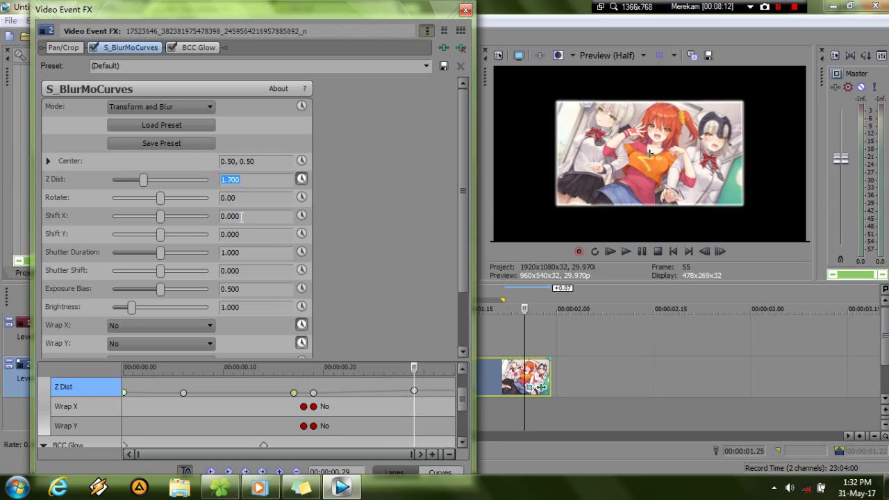
pyautogui.click(312, 393)
pyautogui.rightClick(312, 393)
pyautogui.click(354, 320)
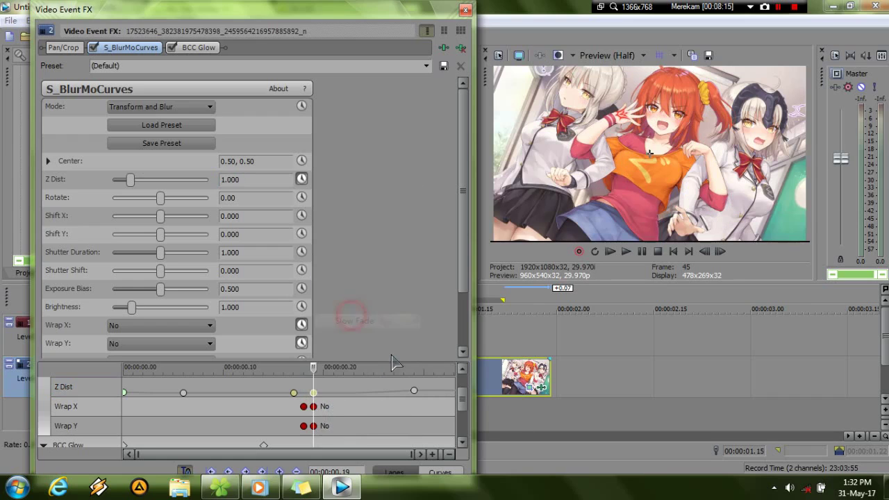
pyautogui.click(414, 393)
pyautogui.rightClick(414, 395)
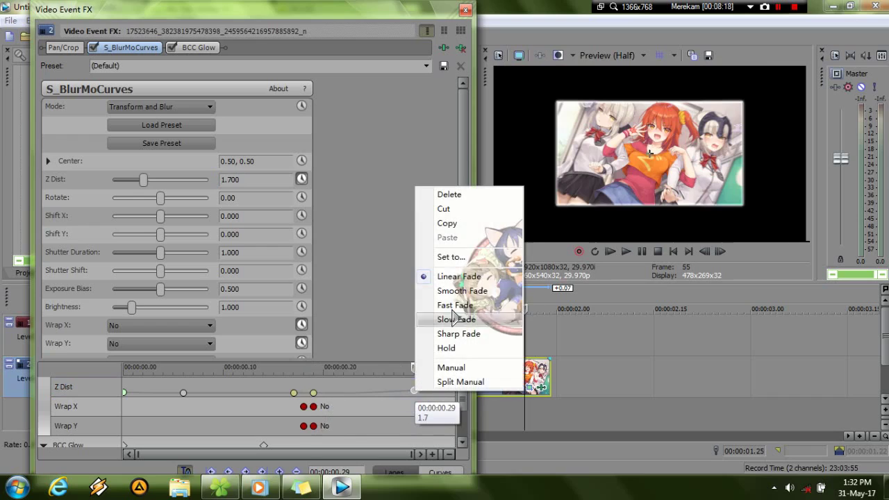
pyautogui.click(444, 331)
# Shorten the second picture event to end at 00:00:01.25, close its effects window and play the timeline
pyautogui.moveTo(550, 368); pyautogui.dragTo(524, 368)
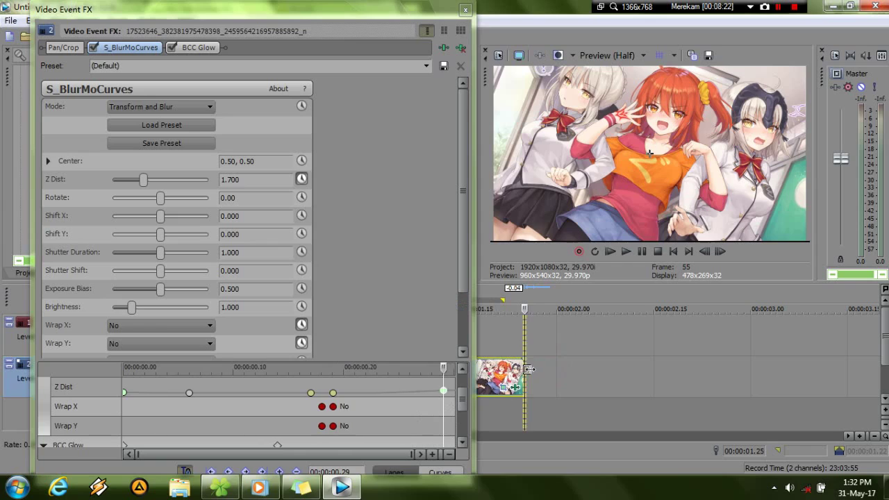
pyautogui.hotkey('alt', 'F4')
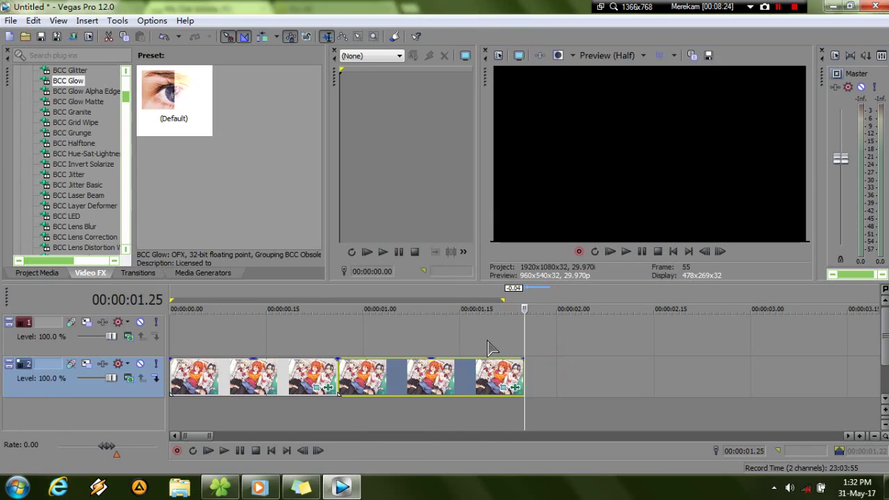
pyautogui.click(438, 340)
pyautogui.press('space')
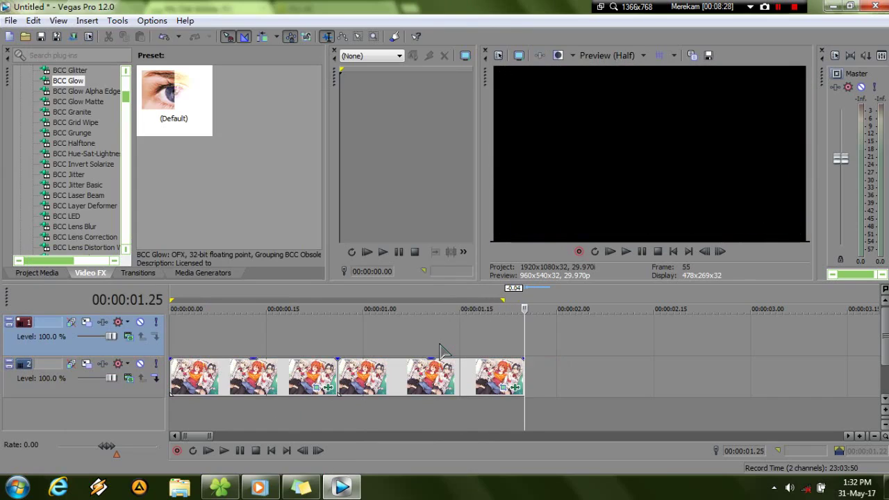
# Add a (Legacy) Text event with the Default Text preset to the empty track 1, starting at 00:00:01.15
pyautogui.press('Left')
pyautogui.press('Left')
pyautogui.press('Left')
pyautogui.press('Left')
pyautogui.press('Left')
pyautogui.press('Left')
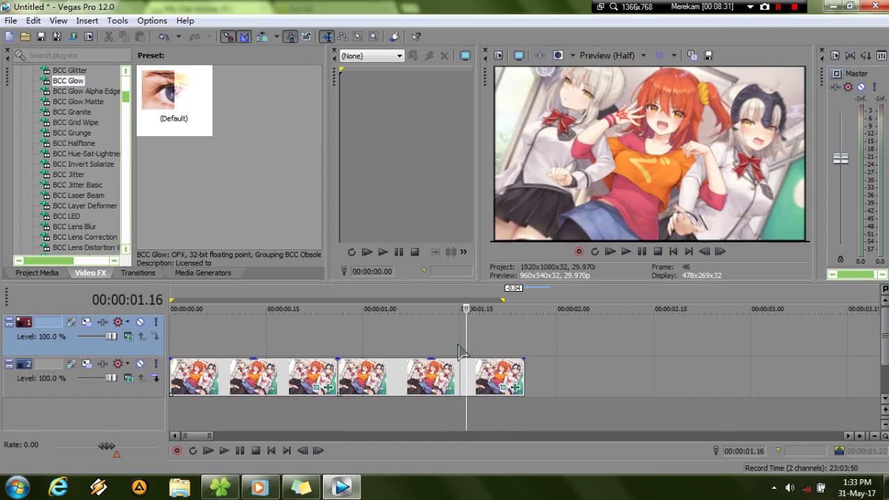
pyautogui.click(458, 345)
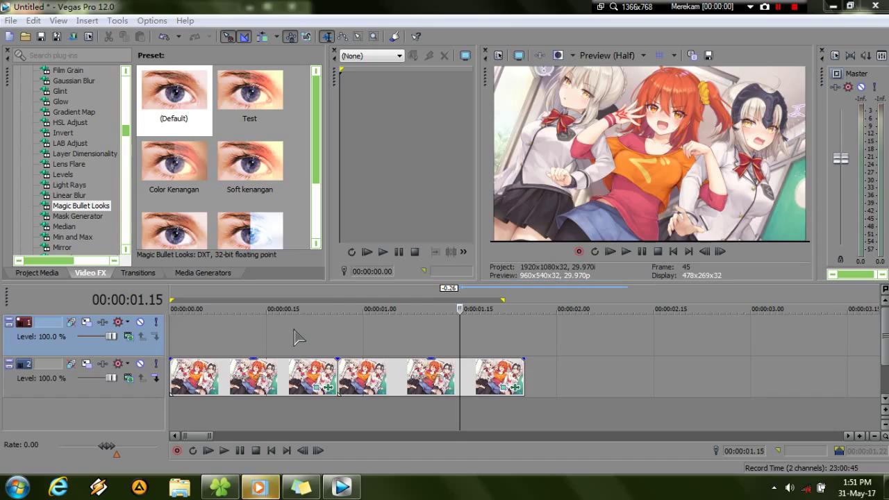
pyautogui.click(218, 273)
pyautogui.moveTo(187, 111); pyautogui.dragTo(467, 336)
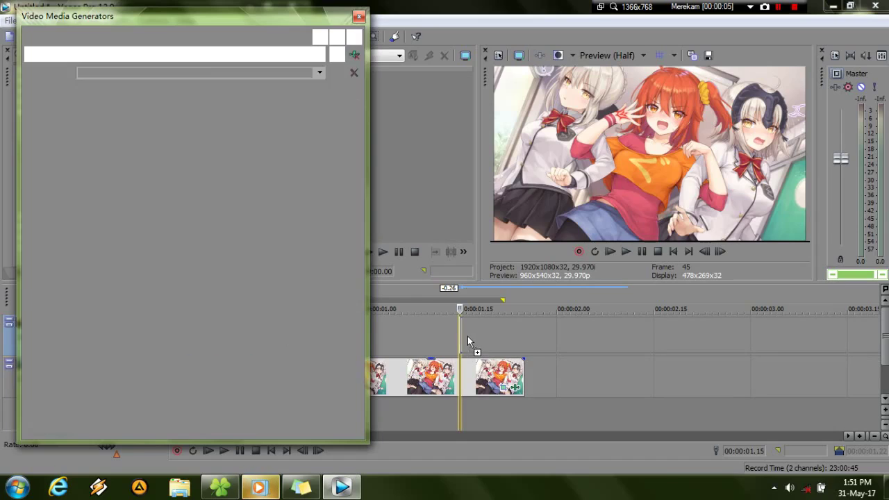
# Split the text event at 00:00:02.12 and delete the part after the cut
pyautogui.click(639, 338)
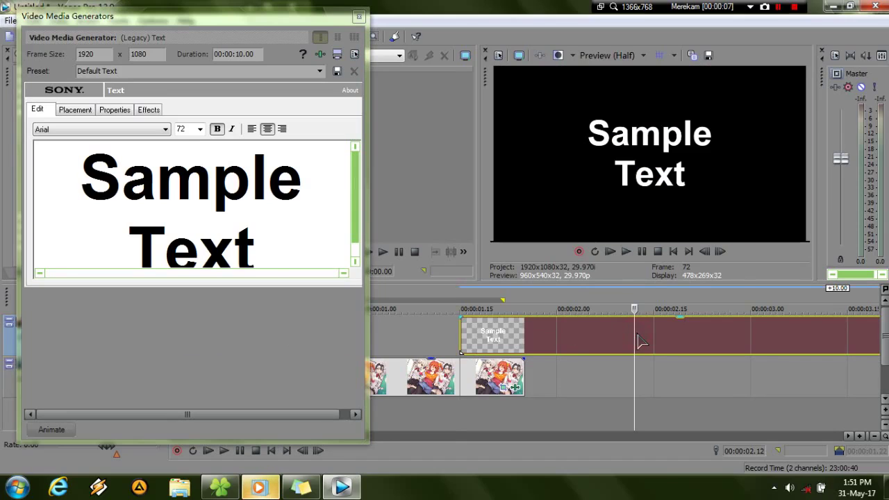
pyautogui.press('s')
pyautogui.press('Delete')
# Preview the text event at 00:00:02.03 and replace its sample text with "Saber"
pyautogui.click(576, 333)
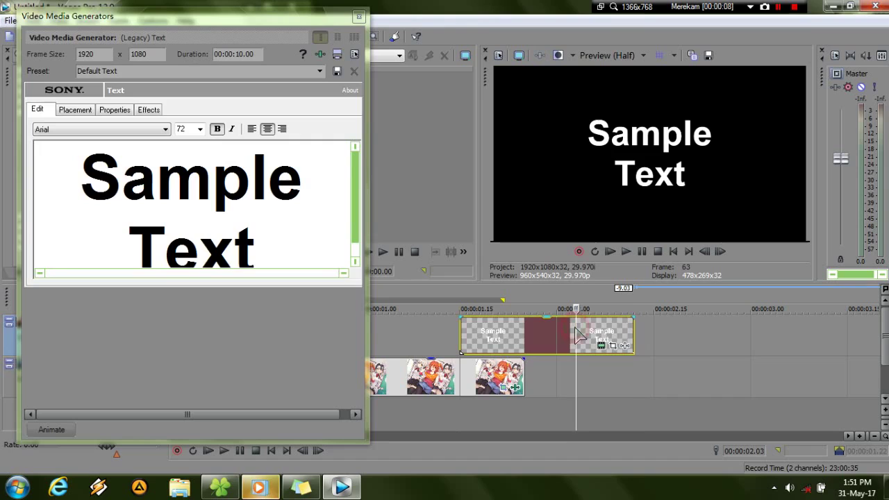
pyautogui.click(272, 246)
pyautogui.moveTo(79, 175); pyautogui.dragTo(356, 251)
pyautogui.write('Saber')
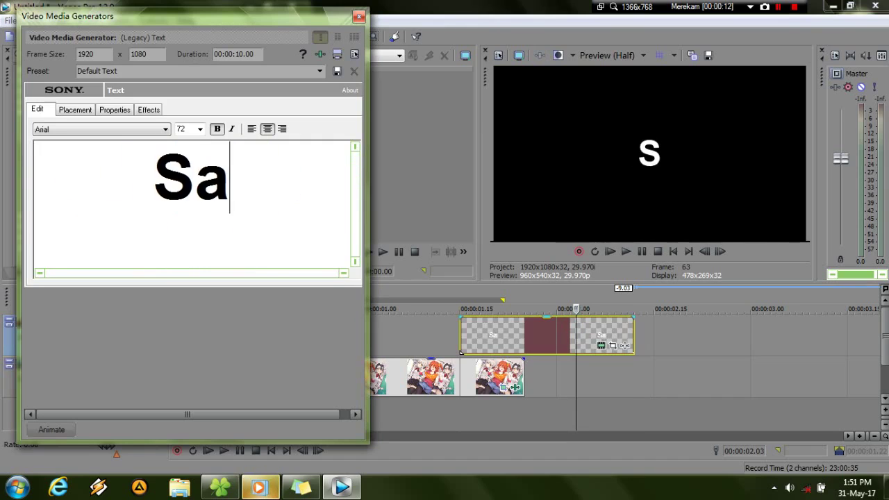
# Format all of the title text in Bebas Neue Regular at size 108
pyautogui.hotkey('ctrl', 'a')
pyautogui.click(126, 130)
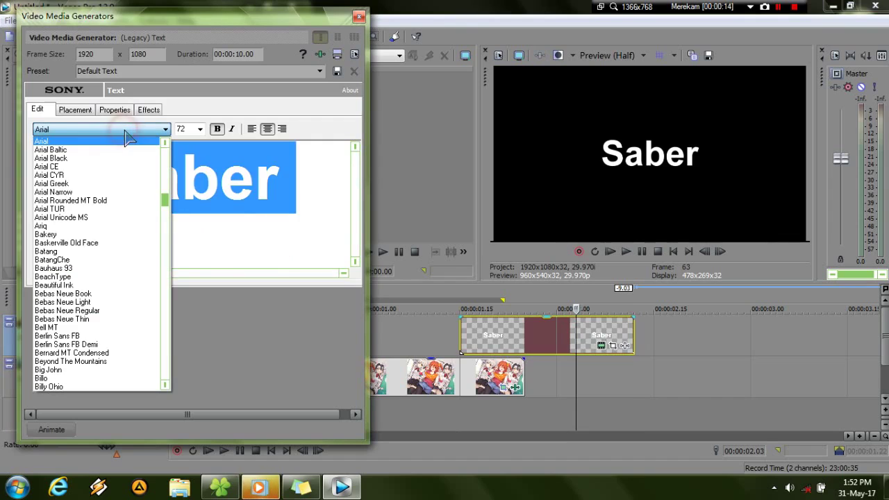
pyautogui.press('b')
pyautogui.click(111, 306)
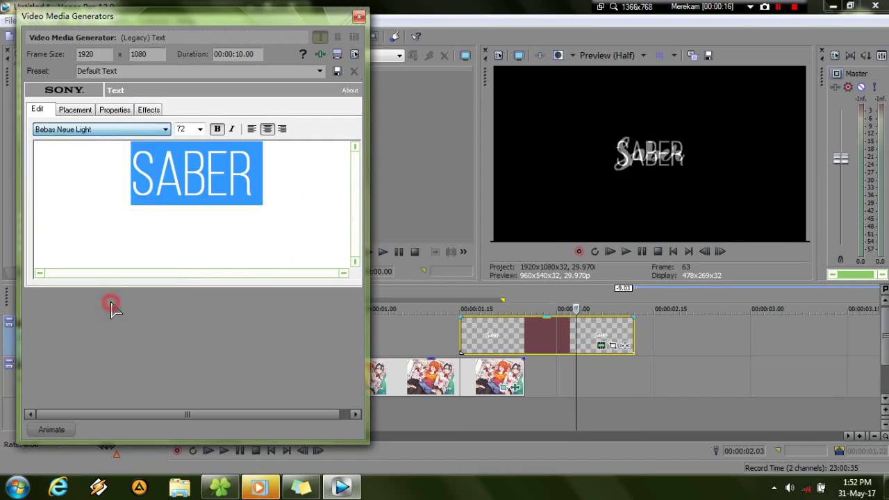
pyautogui.click(200, 130)
pyautogui.click(192, 290)
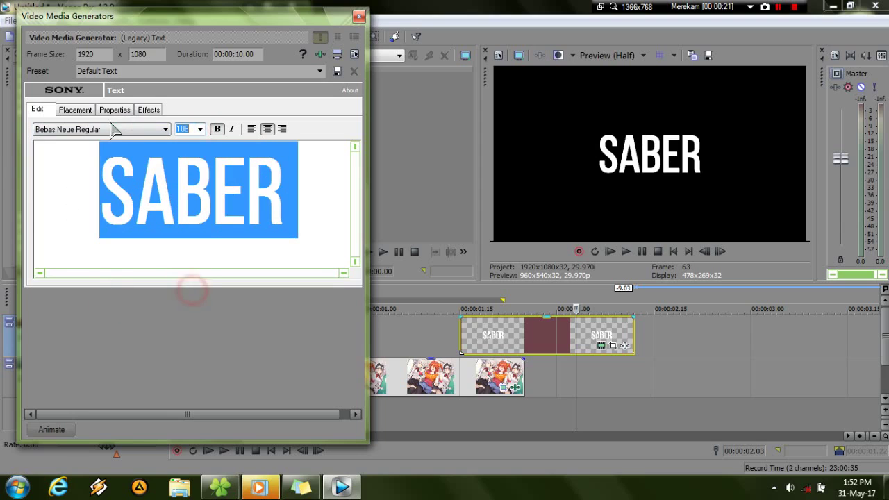
# Make the text fill fully transparent and draw a yellow outline with feather 0 and width 0.2
pyautogui.click(119, 113)
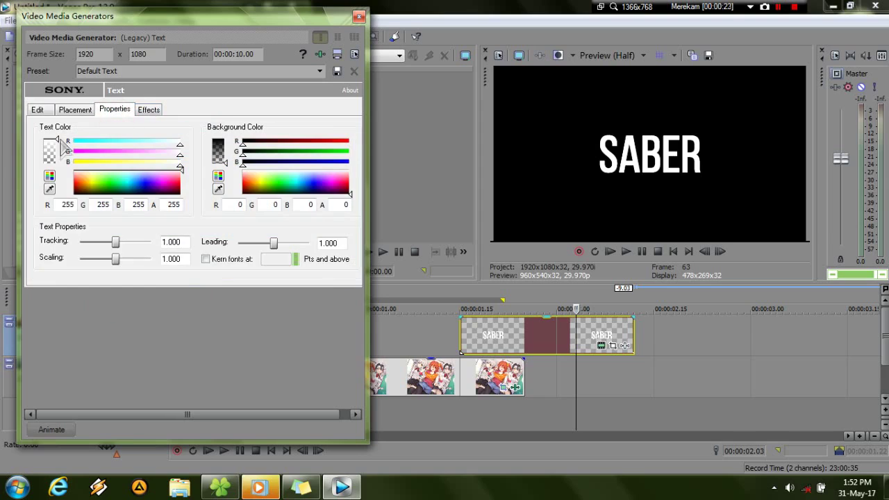
pyautogui.click(148, 109)
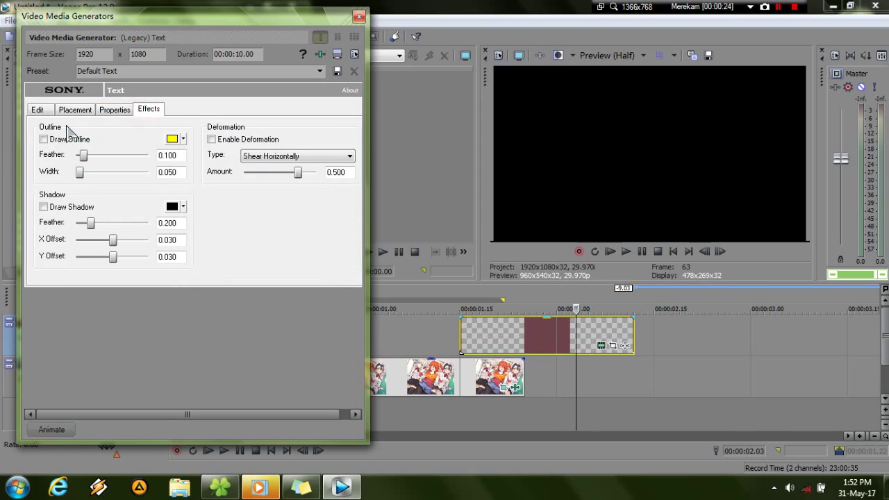
pyautogui.click(46, 139)
pyautogui.moveTo(80, 172); pyautogui.dragTo(93, 176)
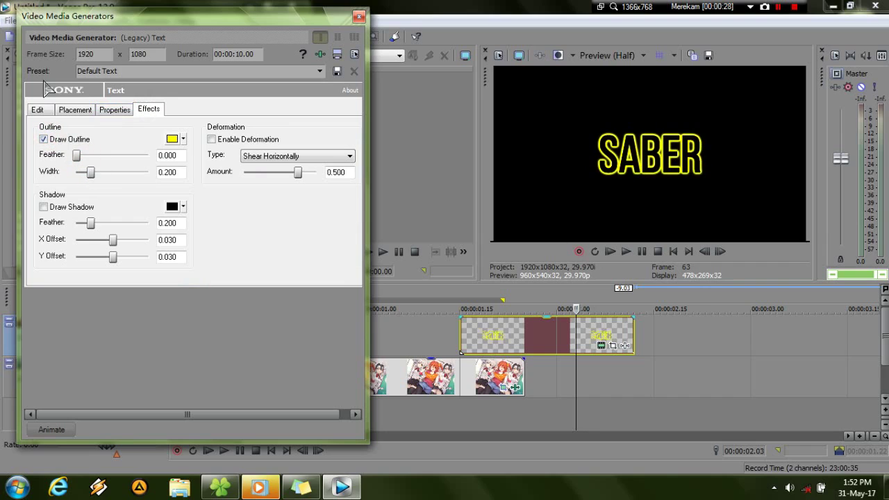
# Set the text's scaling to 1.72 and tracking to 1.037, and close the media generator
pyautogui.click(104, 110)
pyautogui.moveTo(118, 266); pyautogui.dragTo(127, 269)
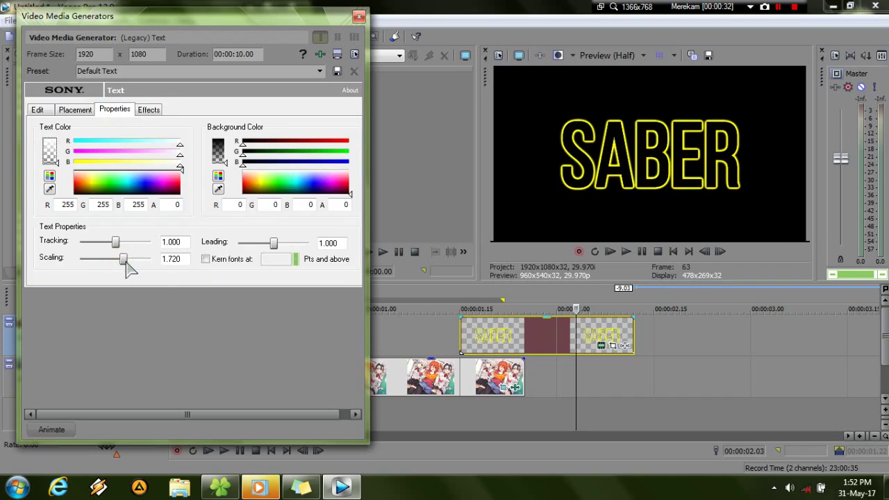
pyautogui.moveTo(116, 243); pyautogui.dragTo(118, 243)
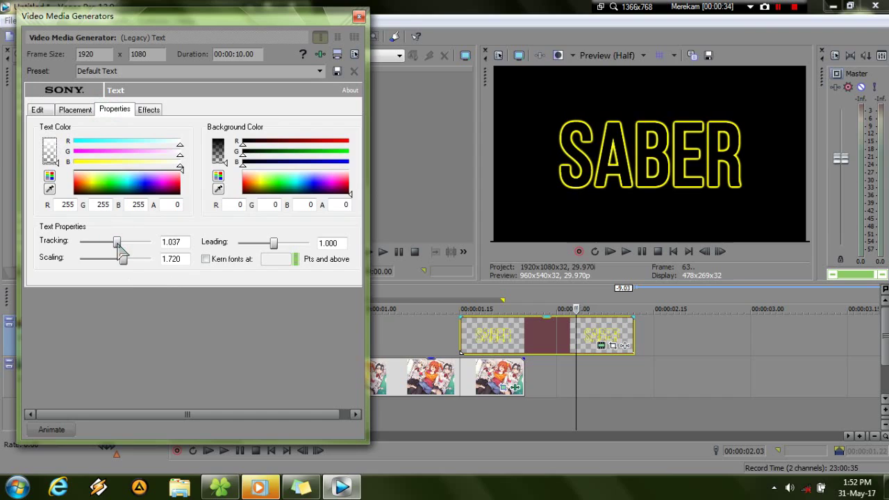
pyautogui.click(38, 109)
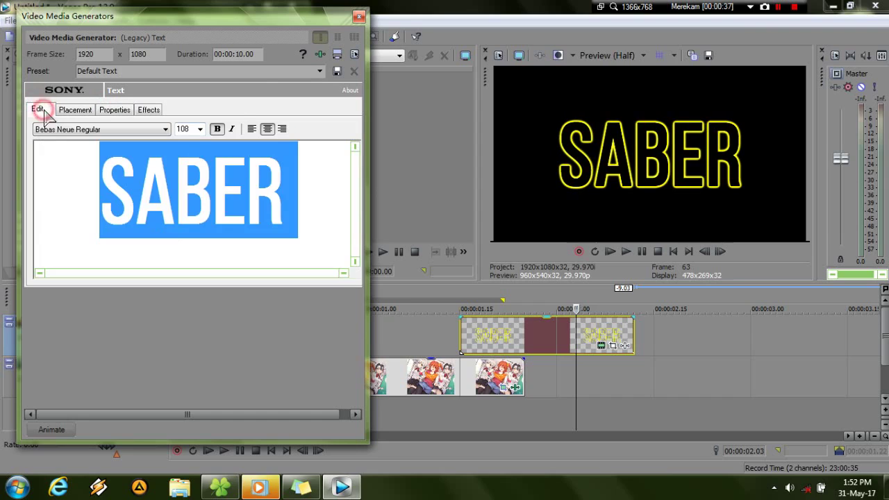
pyautogui.click(359, 17)
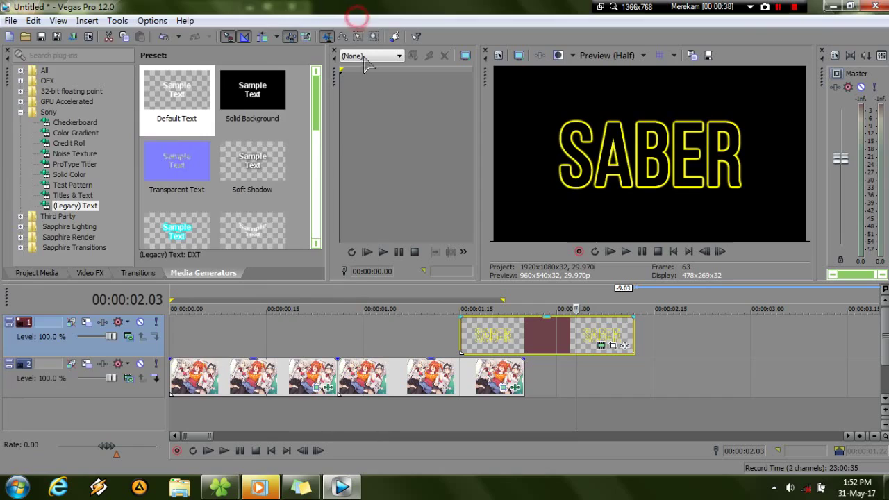
# Return the playhead to 00:00:01.15 and apply the S_WarpBubble effect with the Saber preset to the text event
pyautogui.click(458, 332)
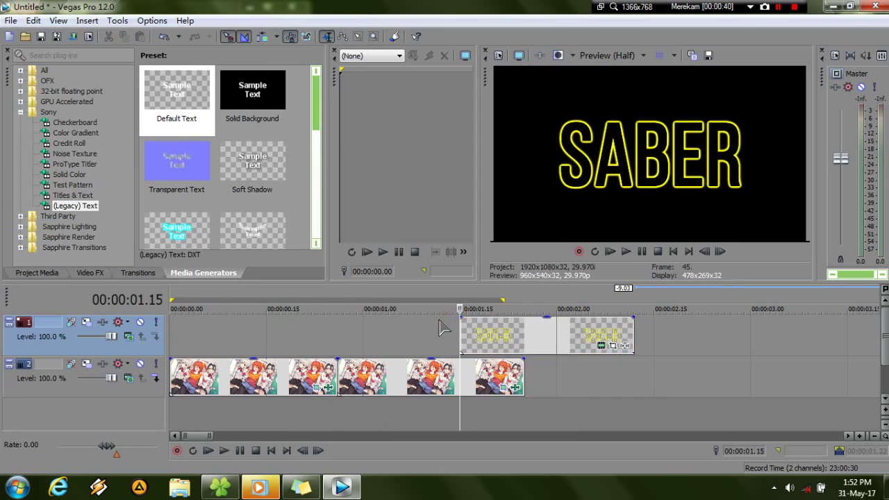
pyautogui.click(89, 273)
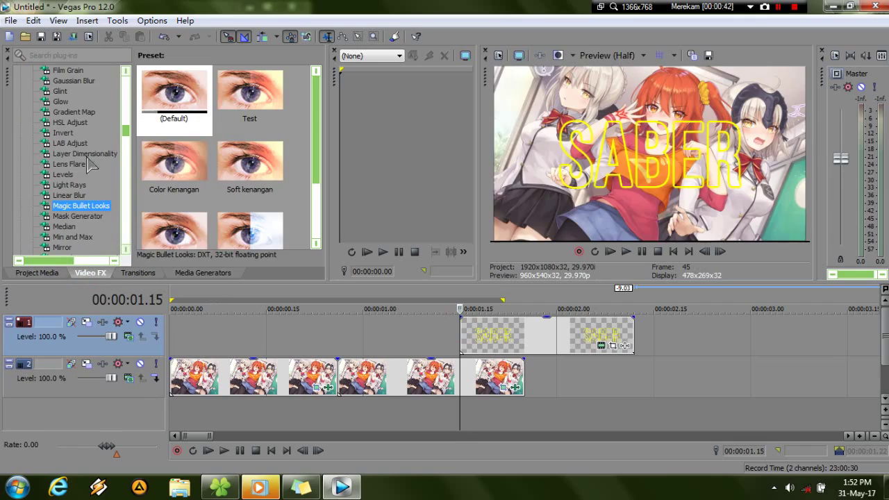
pyautogui.moveTo(127, 136); pyautogui.dragTo(129, 212)
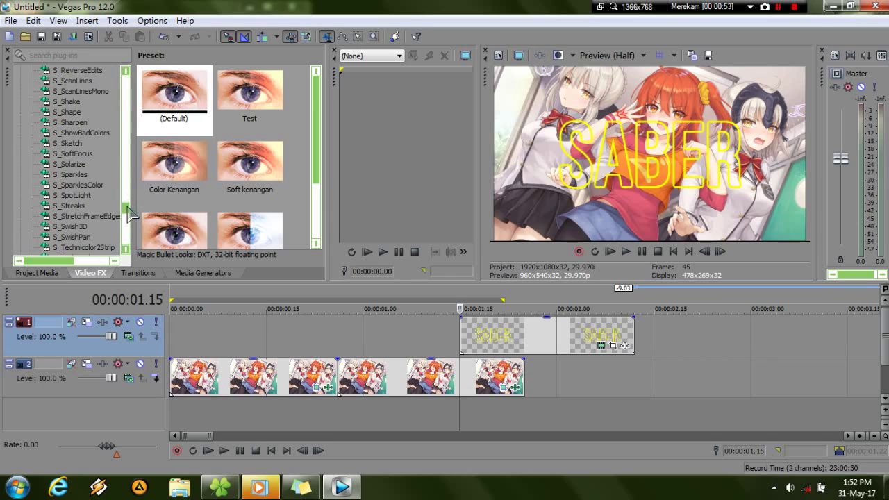
pyautogui.moveTo(129, 214); pyautogui.dragTo(129, 219)
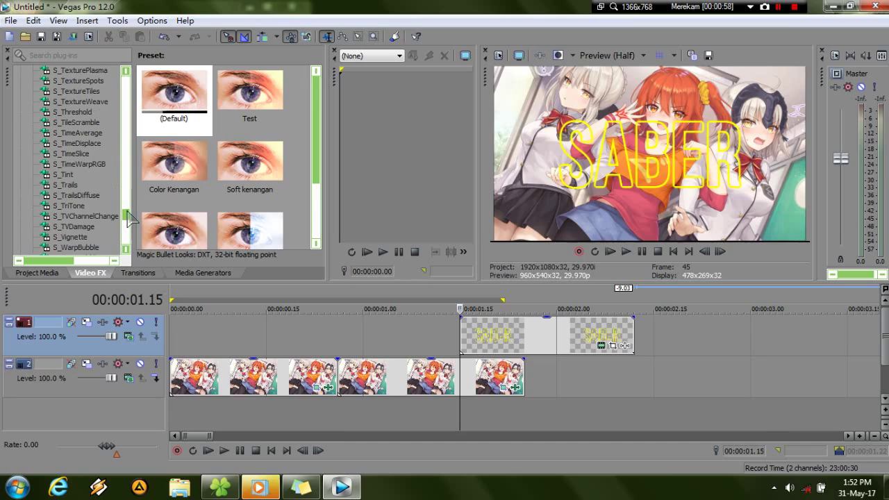
pyautogui.click(97, 247)
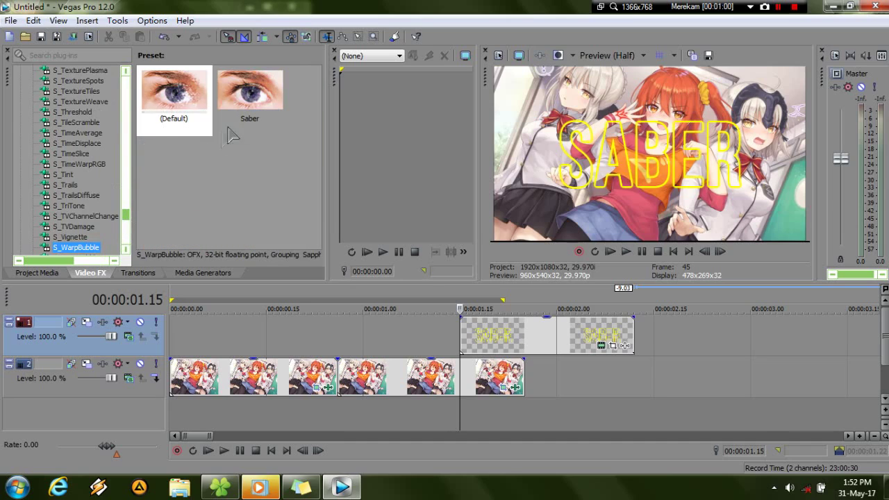
pyautogui.moveTo(248, 123); pyautogui.dragTo(490, 343)
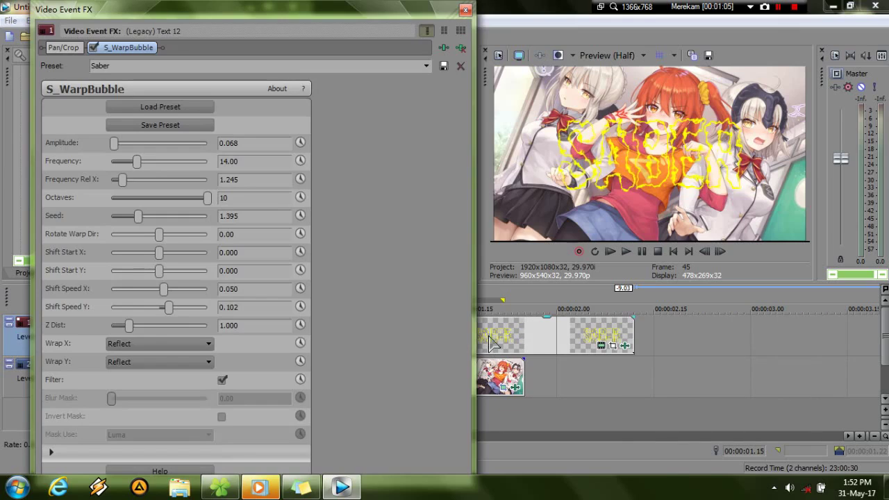
pyautogui.click(464, 10)
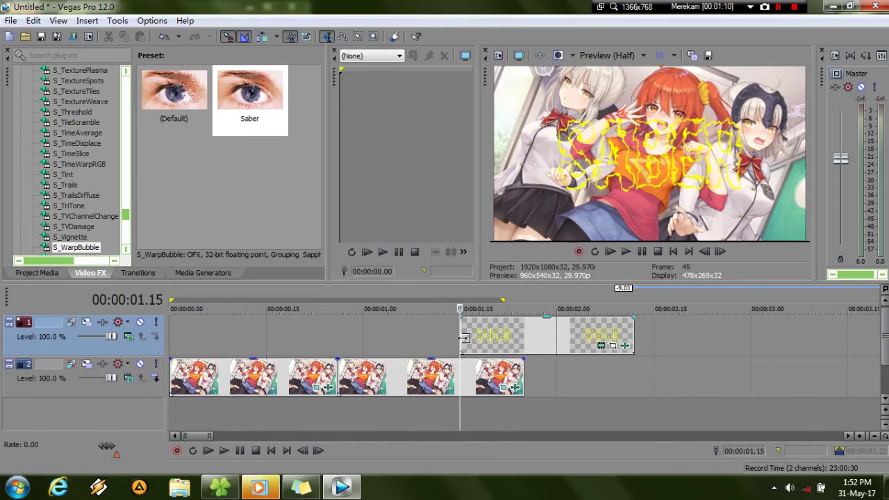
# Add the default S_BlurMoCurves effect from Sapphire Blur+Sharpen to the text event
pyautogui.click(125, 216)
pyautogui.moveTo(125, 216)
pyautogui.mouseDown()
pyautogui.moveTo(125, 111)
pyautogui.moveTo(124, 220)
pyautogui.mouseUp()
pyautogui.click(20, 71)
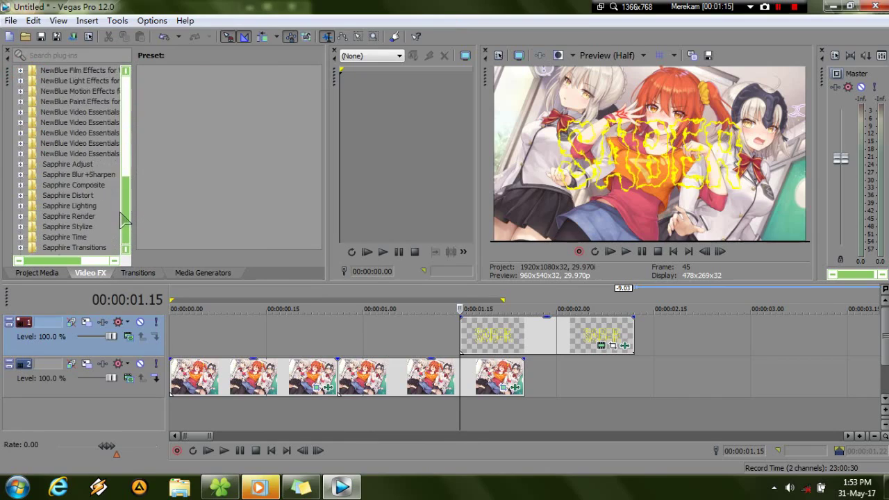
pyautogui.click(20, 175)
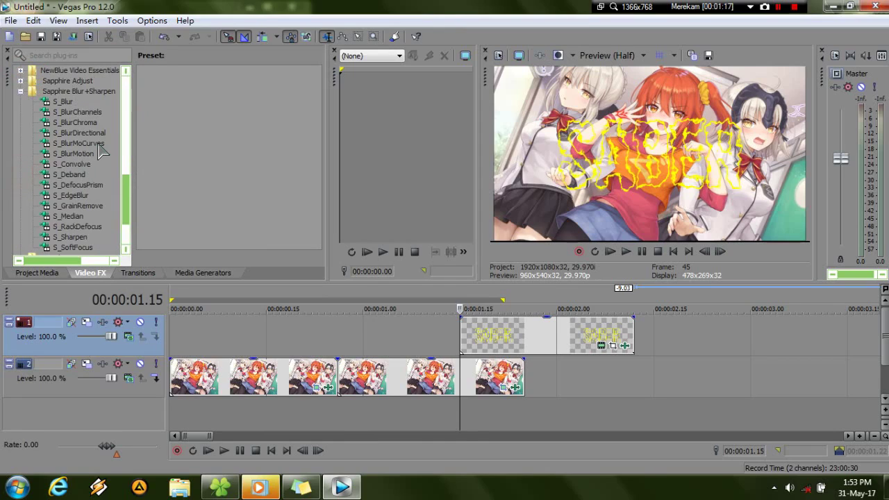
pyautogui.click(102, 145)
pyautogui.moveTo(182, 104); pyautogui.dragTo(452, 297)
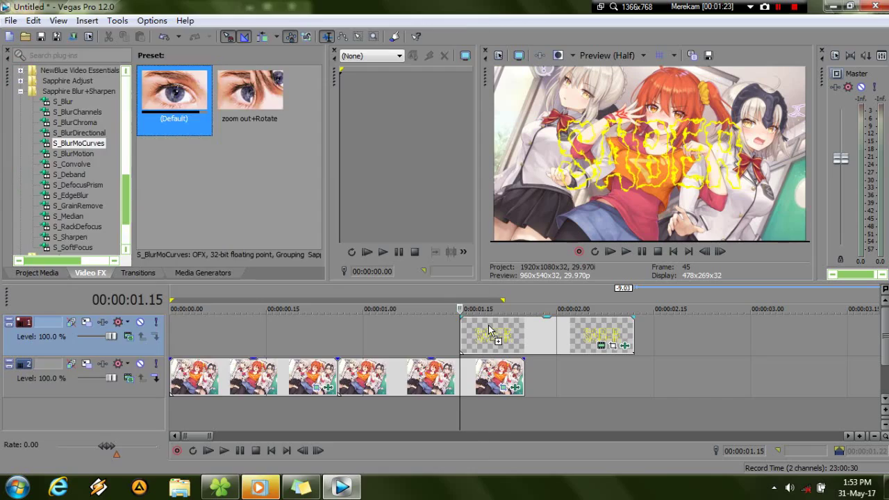
pyautogui.moveTo(490, 332); pyautogui.dragTo(488, 333)
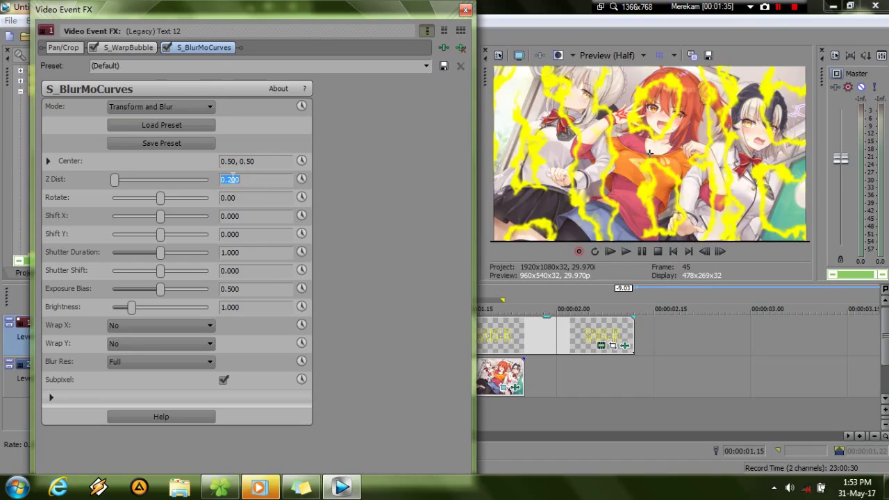
# Animate the text's S_BlurMoCurves Z Dist from 0.200 at the start to 0.9 at 00:00:00.12 and 1.000 at 00:00:00.21
pyautogui.click(301, 179)
pyautogui.moveTo(129, 380); pyautogui.dragTo(270, 406)
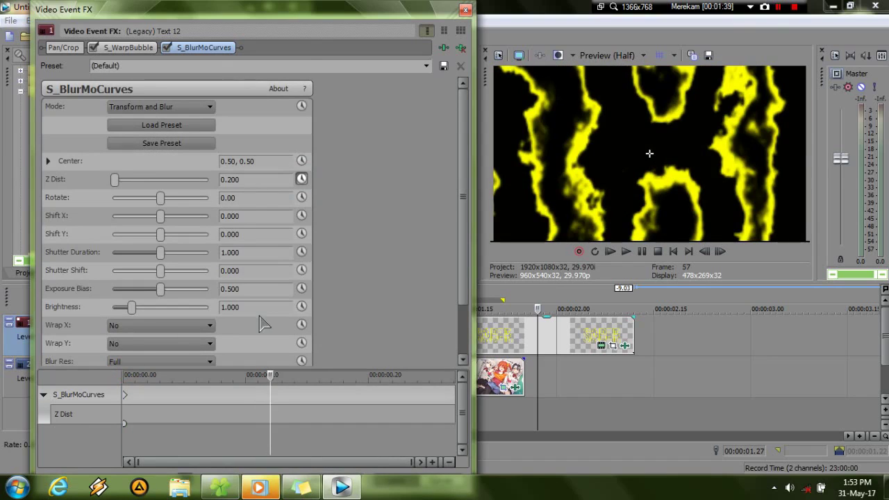
pyautogui.click(232, 179)
pyautogui.write('9')
pyautogui.press('Return')
pyautogui.moveTo(274, 386); pyautogui.dragTo(380, 387)
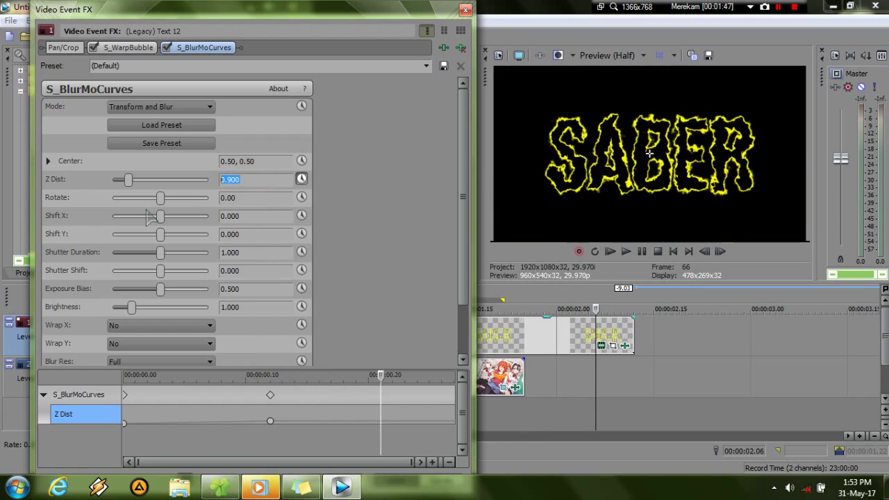
pyautogui.press('Return')
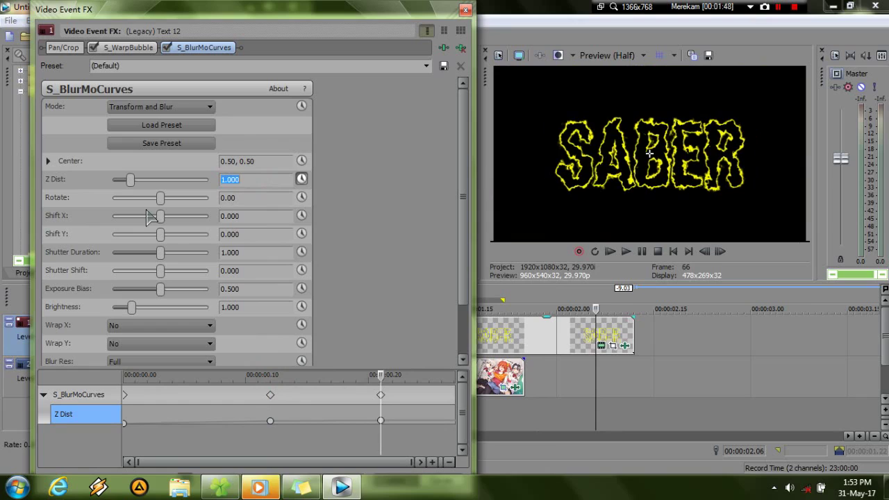
# Set the first Z Dist keyframe to Fast Fade and the last one to Slow Fade, and close the event effects
pyautogui.click(122, 423)
pyautogui.rightClick(122, 423)
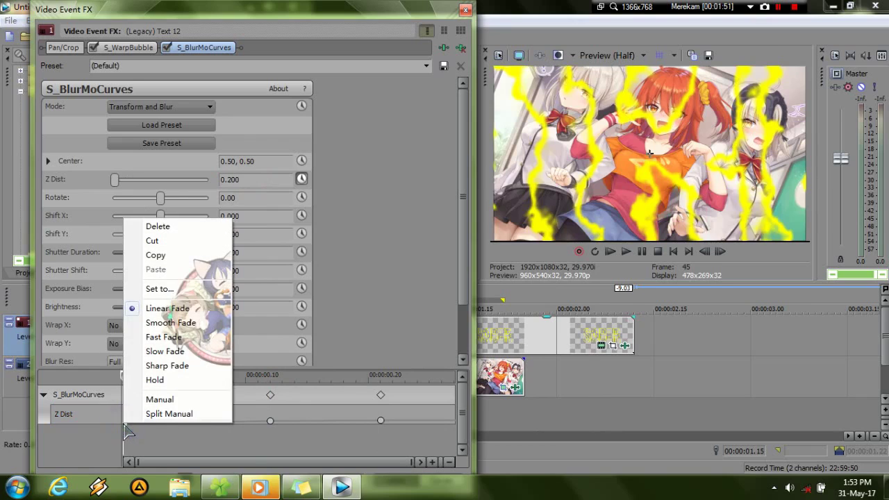
pyautogui.click(182, 338)
pyautogui.click(381, 421)
pyautogui.rightClick(380, 420)
pyautogui.click(422, 349)
pyautogui.click(465, 10)
# Shift the text event earlier so it starts at about 00:00:01.11, and give it a fade-in of about three frames
pyautogui.moveTo(500, 337); pyautogui.dragTo(481, 337)
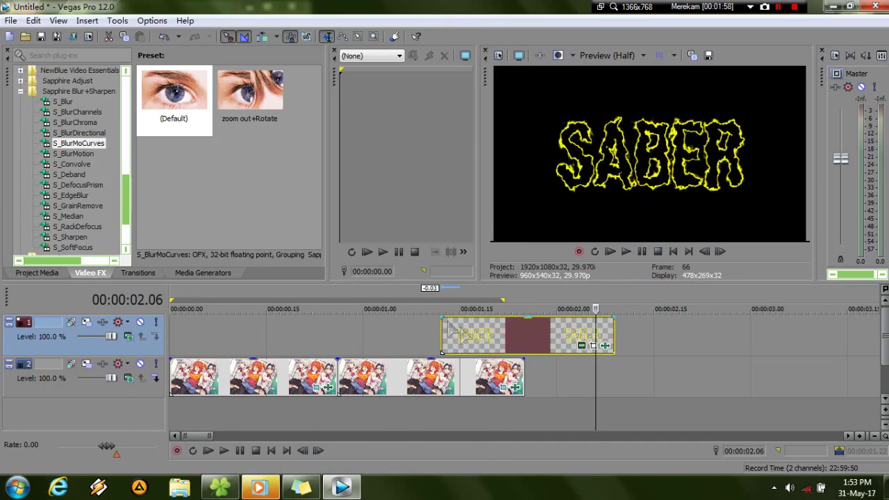
pyautogui.moveTo(439, 313); pyautogui.dragTo(456, 318)
pyautogui.moveTo(536, 336); pyautogui.dragTo(529, 336)
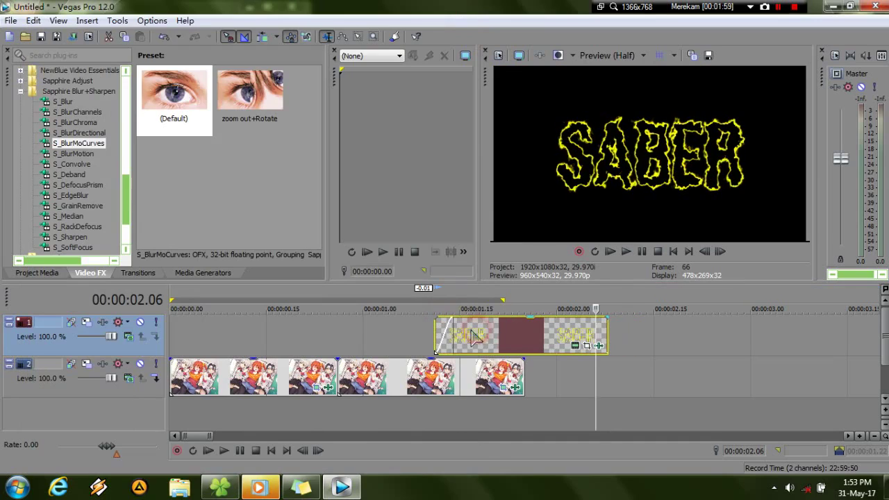
# Preview the timeline from the start to 00:00:01.28 to check how the title enters over the picture
pyautogui.click(545, 333)
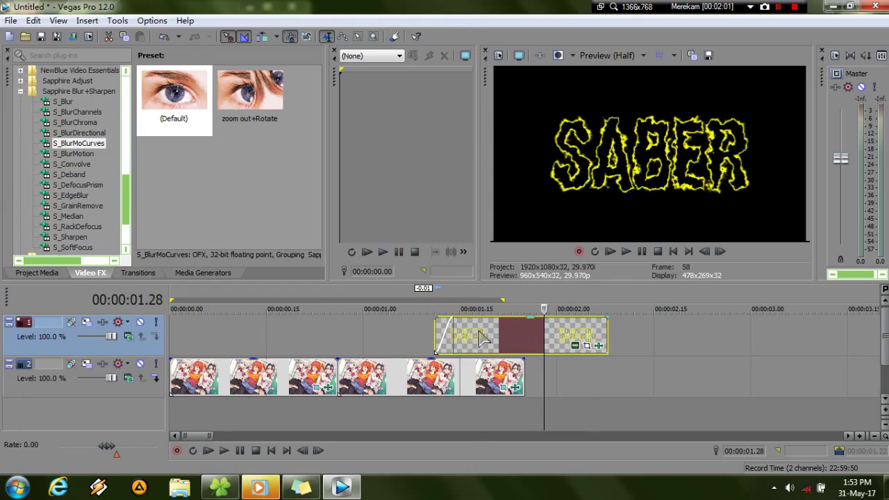
pyautogui.press('Home')
pyautogui.press('space')
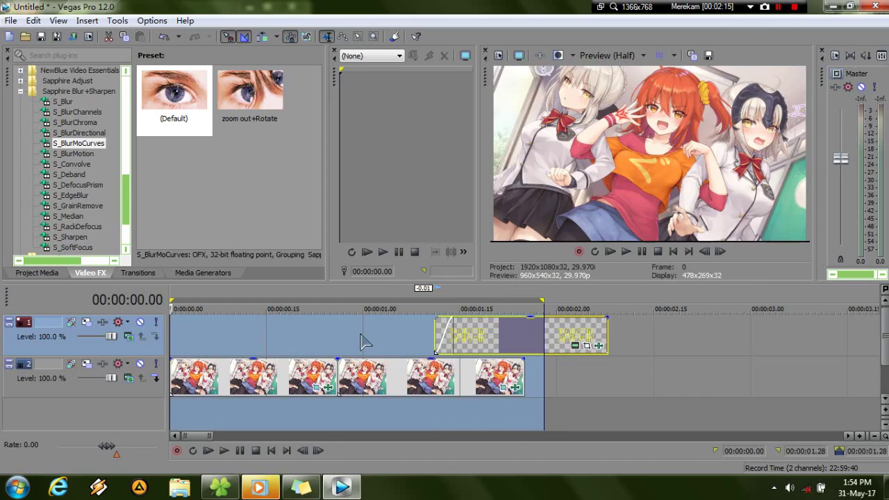
pyautogui.press('space')
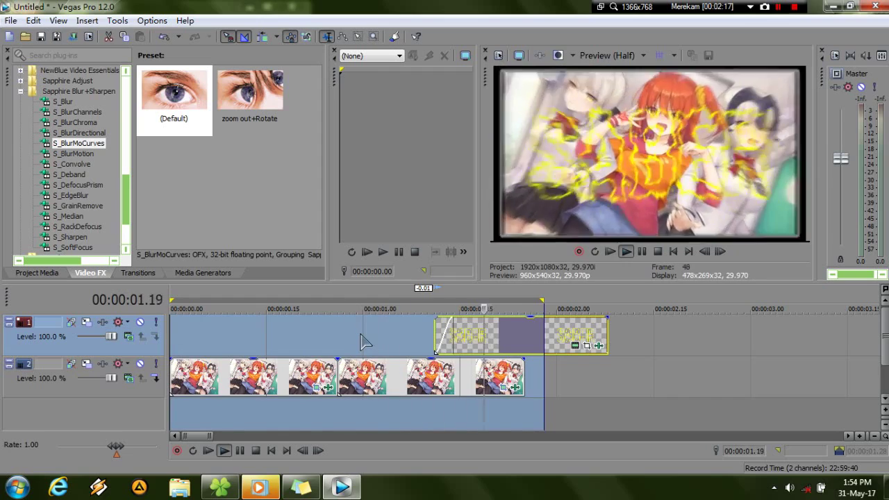
# Extend the second picture event by five frames and move its last Z Dist keyframe of 1.7 to 00:00:01.04
pyautogui.click(521, 372)
pyautogui.moveTo(521, 373); pyautogui.dragTo(545, 389)
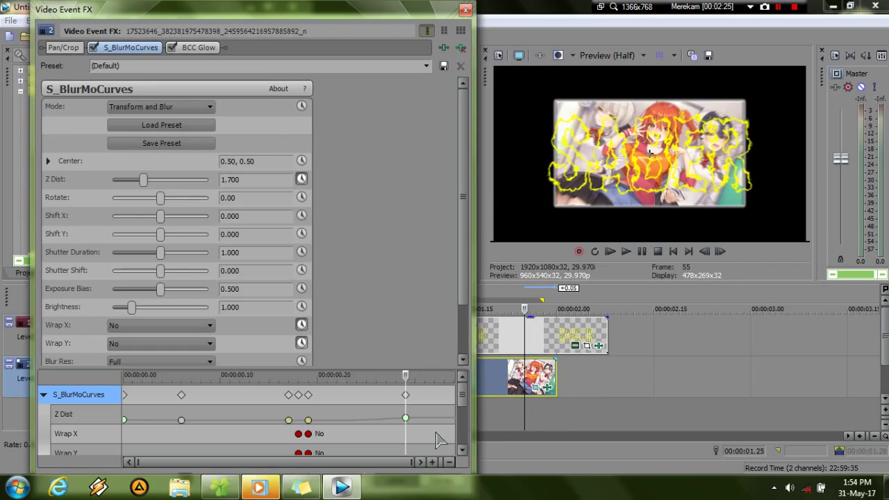
pyautogui.moveTo(406, 419); pyautogui.dragTo(453, 418)
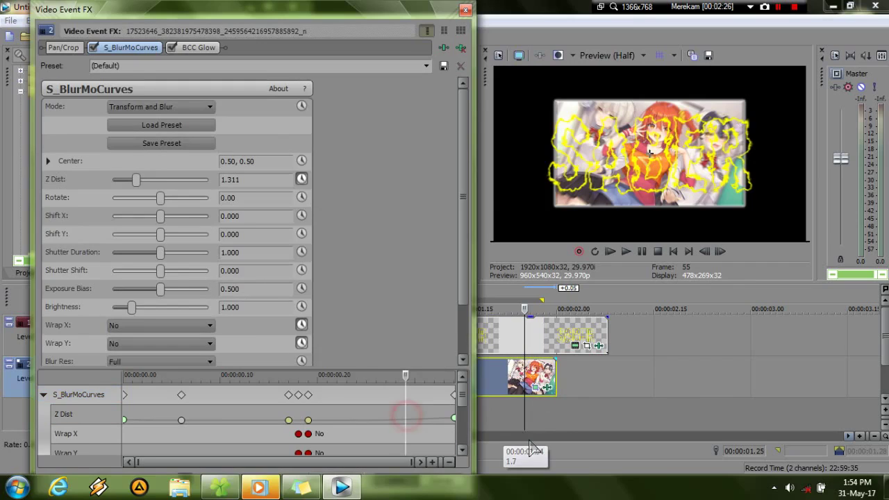
pyautogui.click(465, 11)
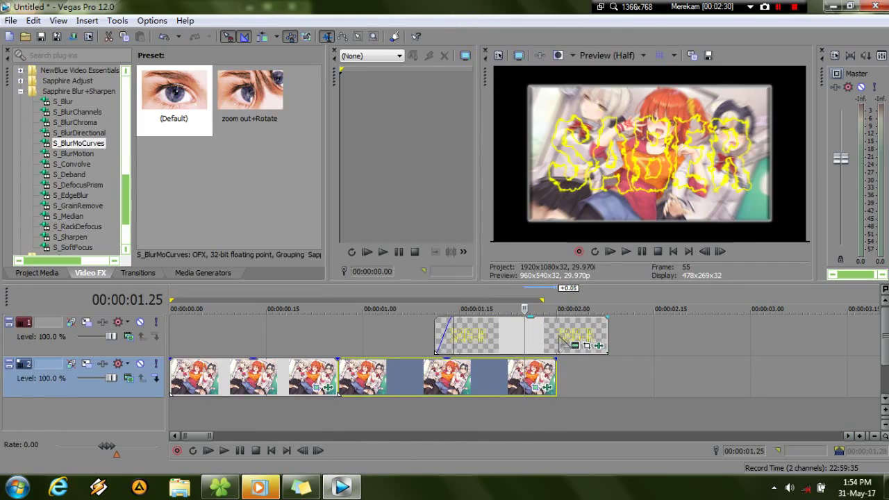
# Move the text's Z Dist keyframes earlier, the 0.9 one to 00:00:00.08 and the final one to about 00:00:00.15
pyautogui.click(599, 347)
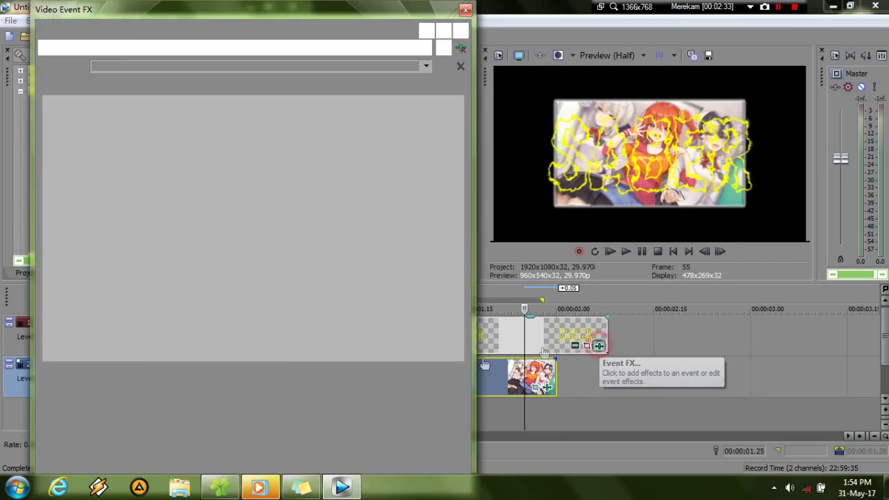
pyautogui.moveTo(270, 421); pyautogui.dragTo(220, 421)
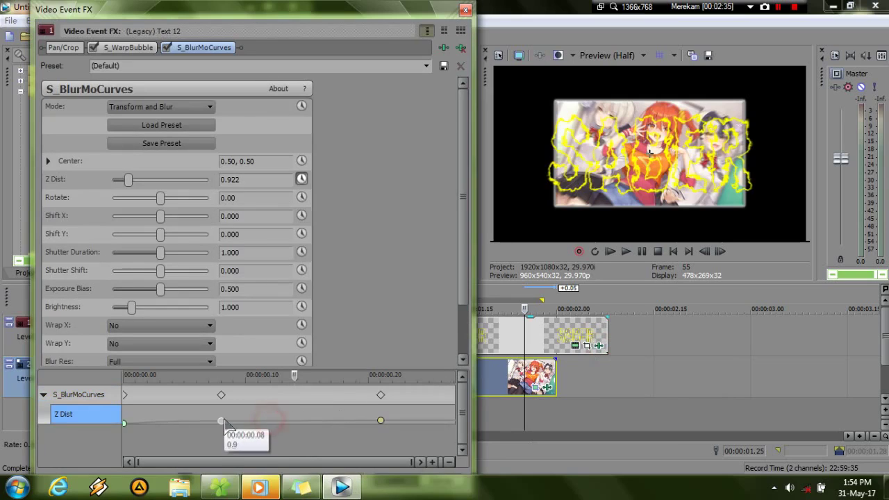
pyautogui.moveTo(381, 420); pyautogui.dragTo(306, 421)
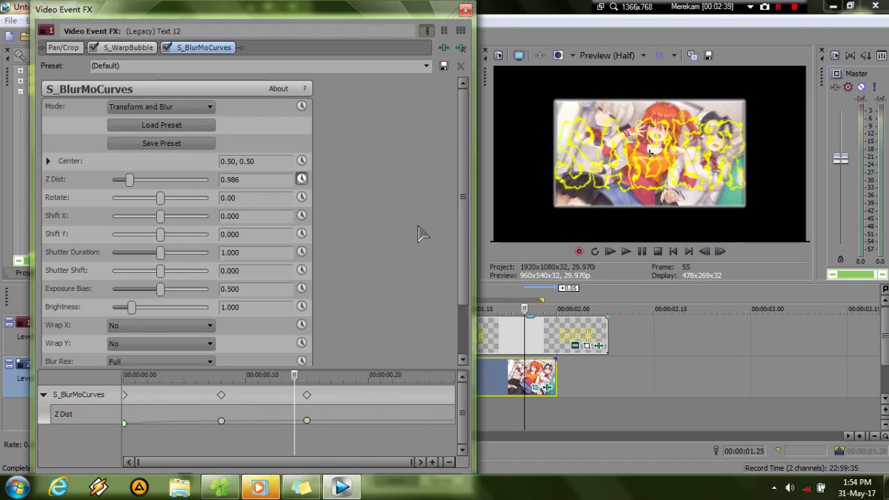
pyautogui.click(465, 10)
# Preview the timeline from the start to 00:00:02.06 to check the retimed picture and title zooms
pyautogui.click(596, 378)
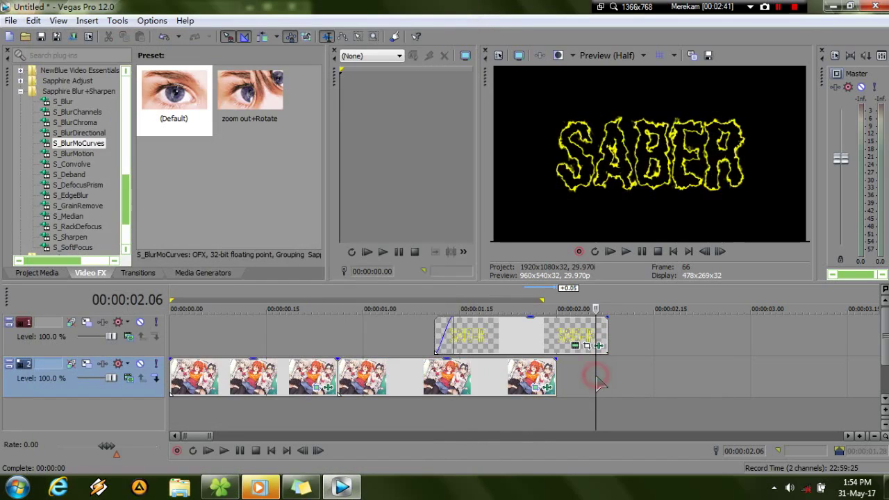
pyautogui.press('Home')
pyautogui.press('space')
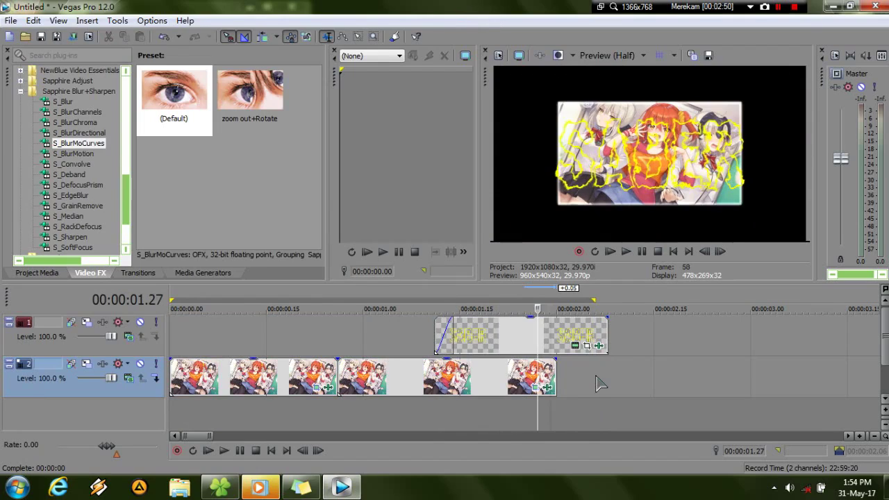
pyautogui.press('space')
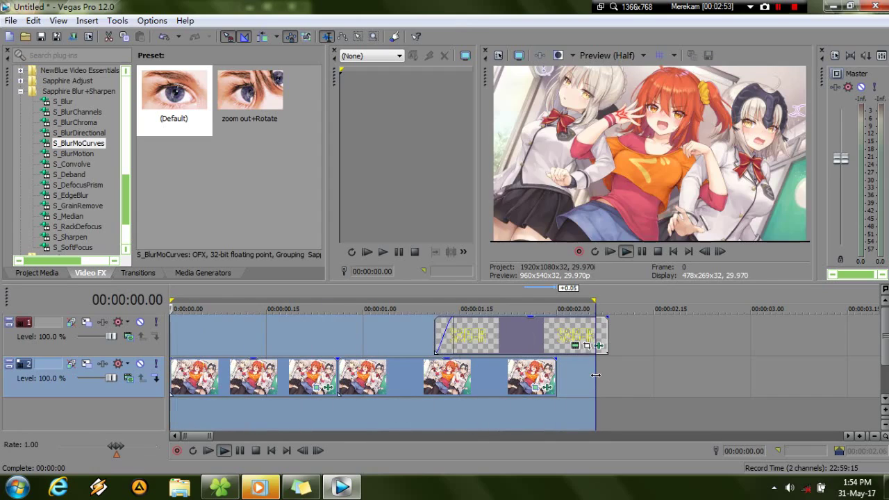
pyautogui.press('space')
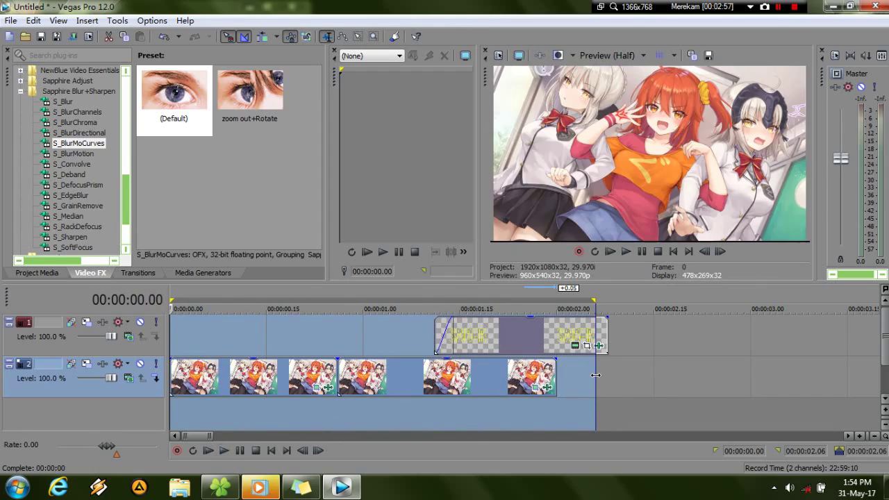
pyautogui.press('space')
# Move the text event two frames later on its track and play it back from 00:00:01.15
pyautogui.click(459, 335)
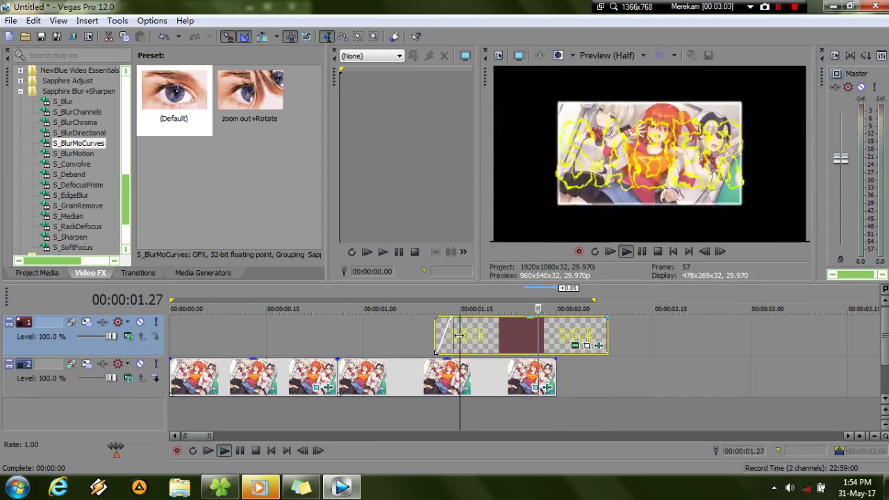
pyautogui.moveTo(459, 336); pyautogui.dragTo(472, 335)
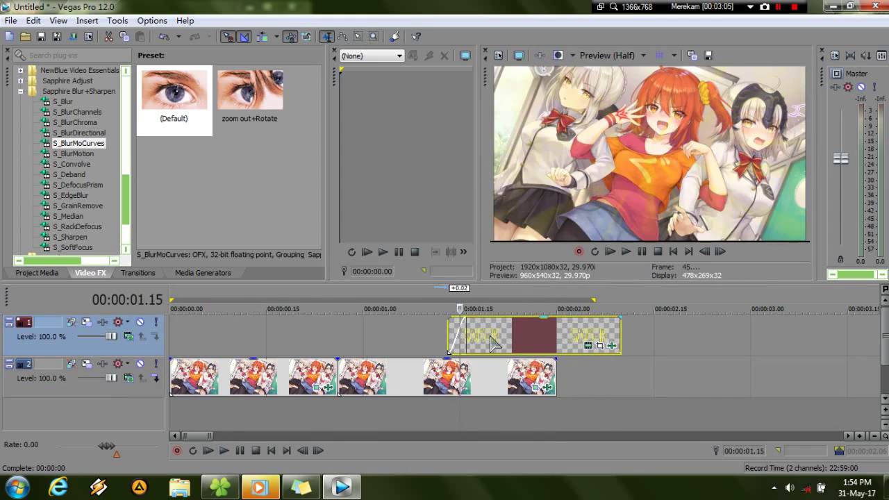
pyautogui.press('space')
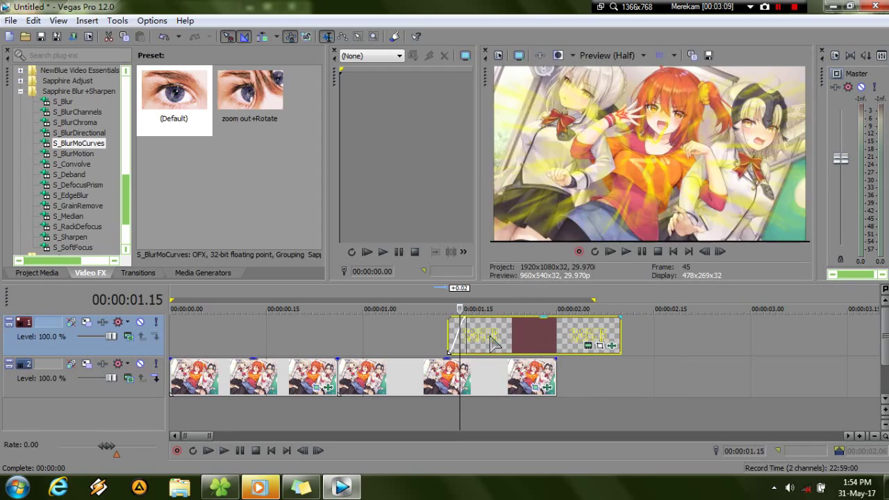
pyautogui.press('space')
pyautogui.press('space')
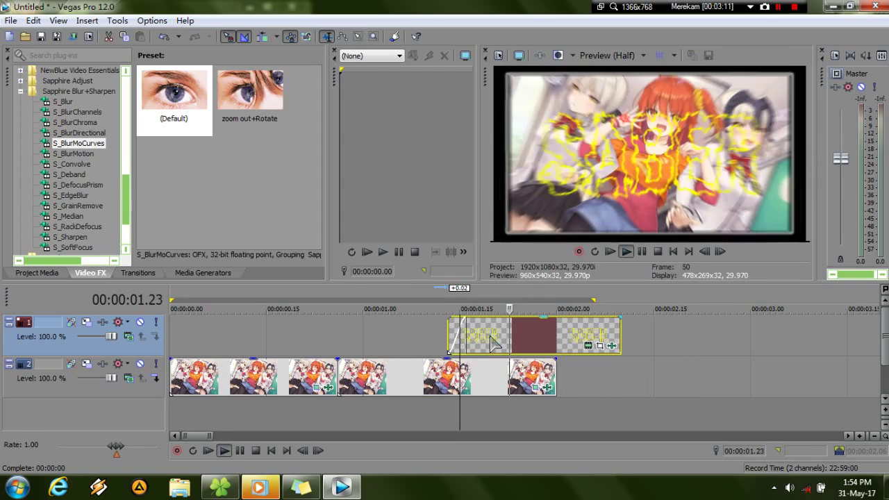
pyautogui.press('space')
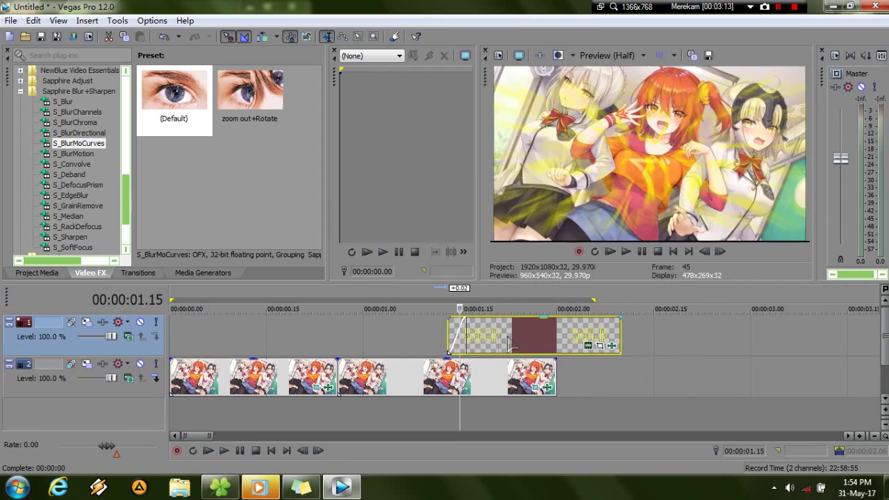
# Increase the SABER text's outline width to 0.327, close the media generator and view the title at 00:00:02.05
pyautogui.click(512, 341)
pyautogui.click(590, 345)
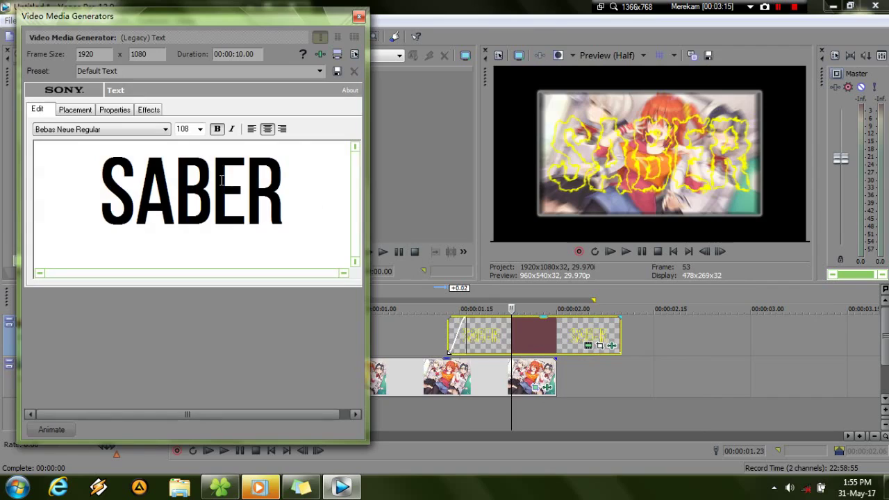
pyautogui.click(312, 191)
pyautogui.click(155, 110)
pyautogui.click(91, 173)
pyautogui.moveTo(98, 176)
pyautogui.mouseDown()
pyautogui.moveTo(117, 178)
pyautogui.moveTo(100, 173)
pyautogui.mouseUp()
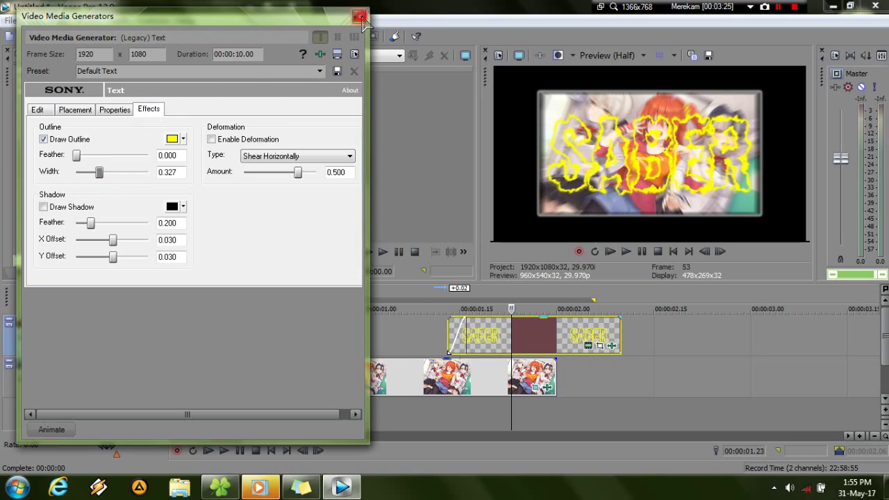
pyautogui.click(358, 16)
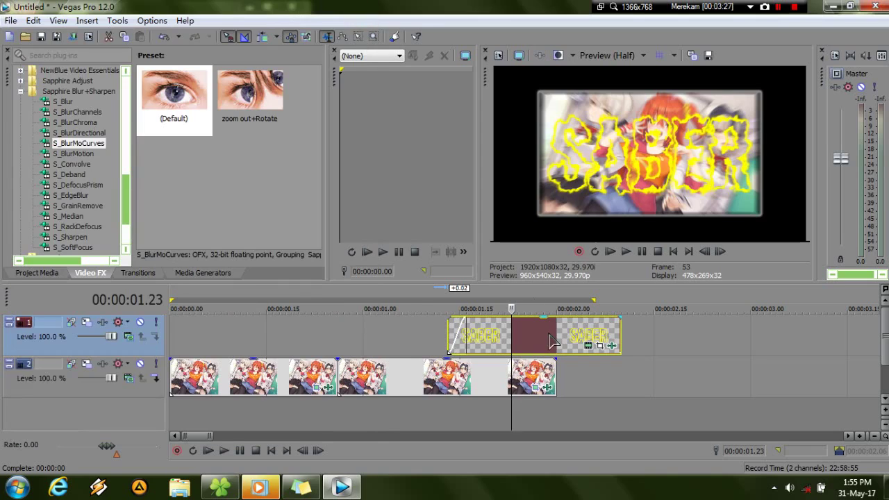
pyautogui.click(589, 327)
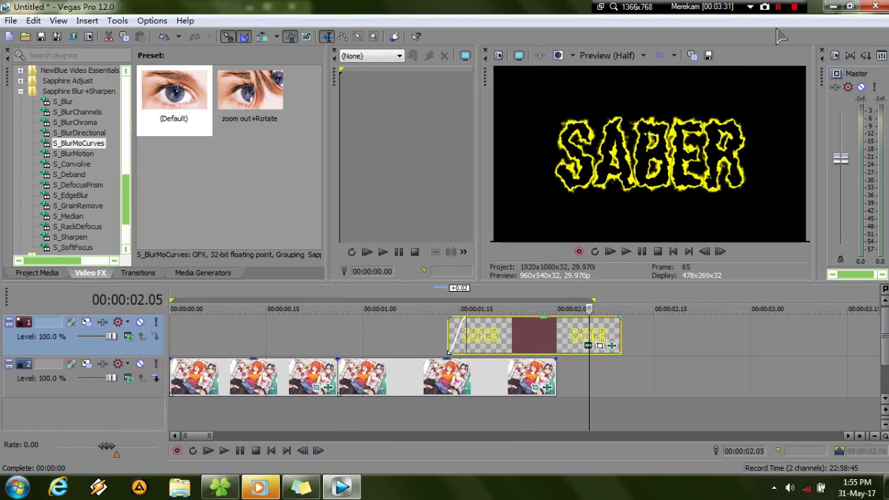
pyautogui.click(779, 7)
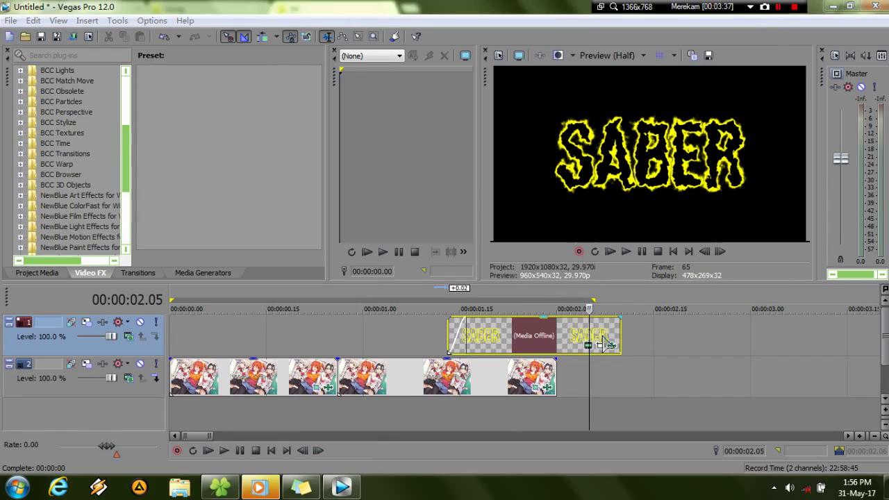
# Insert the 960 x 737 pink-haired girl JPG from the My Dat Anime (F:) drive on the text track at 00:00:02.13
pyautogui.click(640, 339)
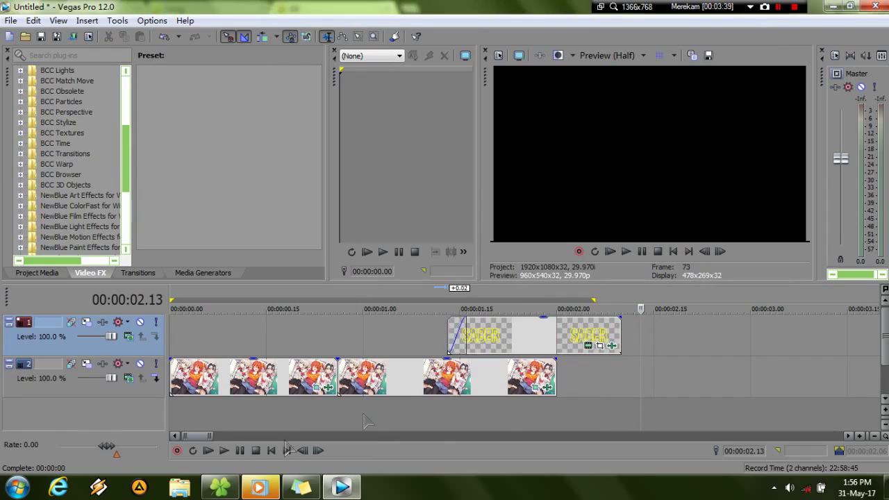
pyautogui.click(224, 490)
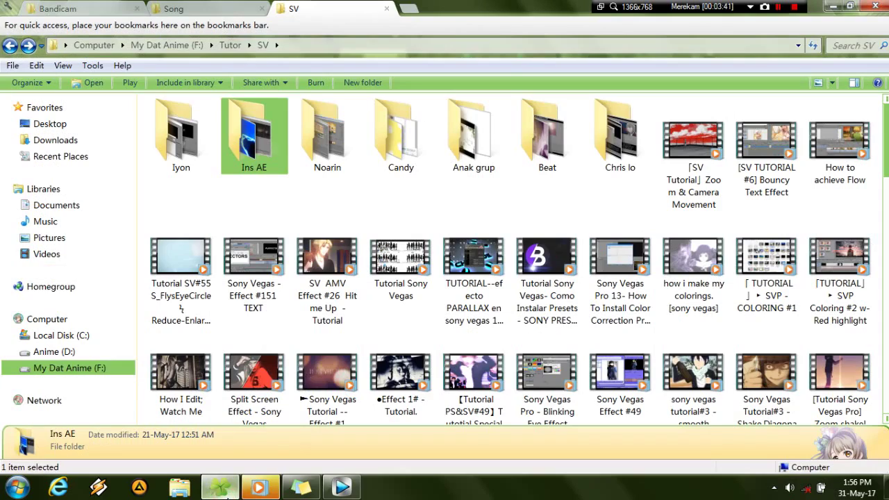
pyautogui.click(117, 7)
pyautogui.click(174, 9)
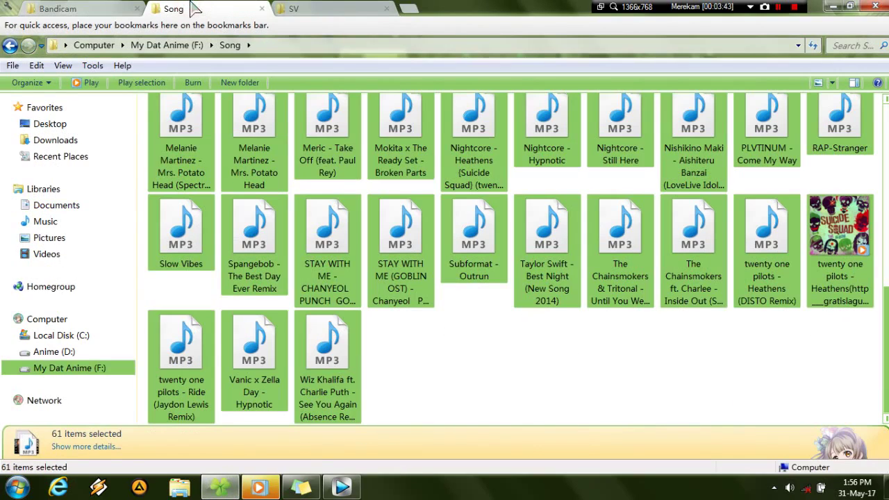
pyautogui.click(105, 370)
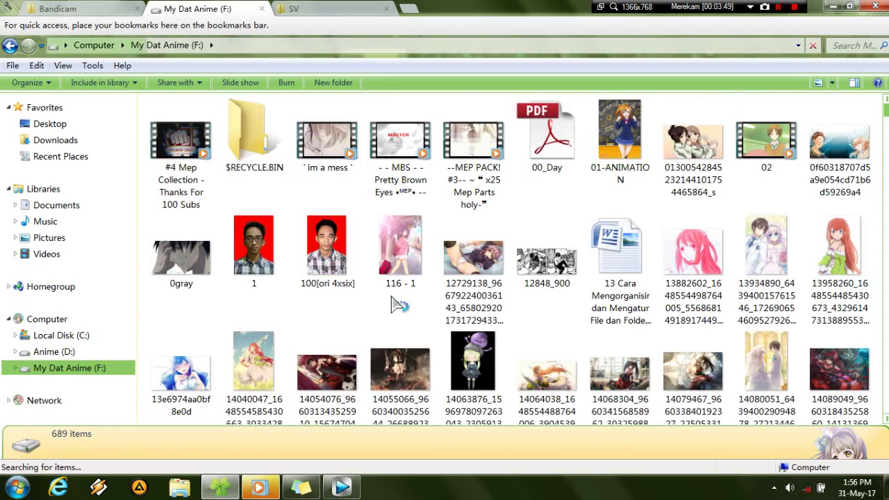
pyautogui.click(714, 286)
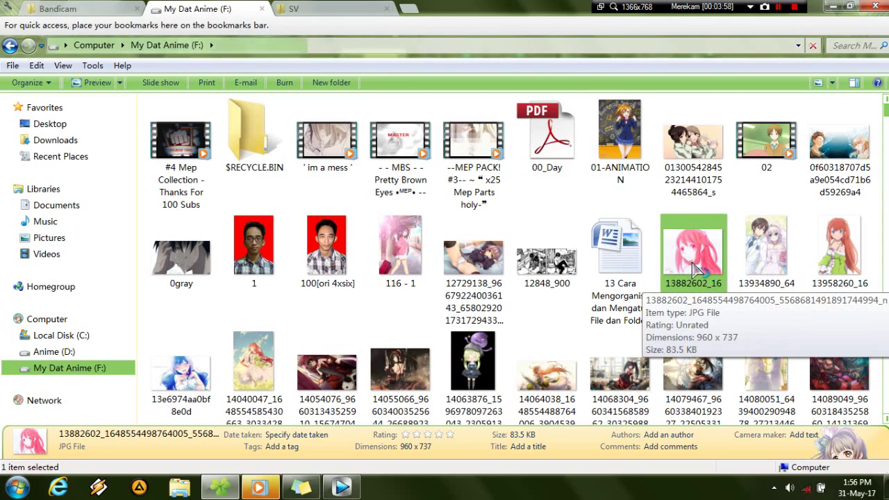
pyautogui.moveTo(696, 268); pyautogui.dragTo(645, 337)
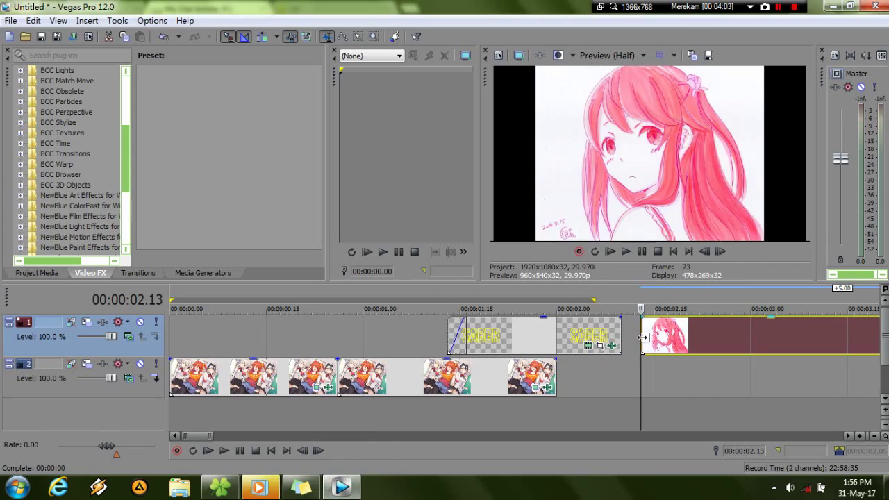
# Trim the end of the pink-haired girl picture event back to 00:00:02.19
pyautogui.scroll(-6, 643, 338)
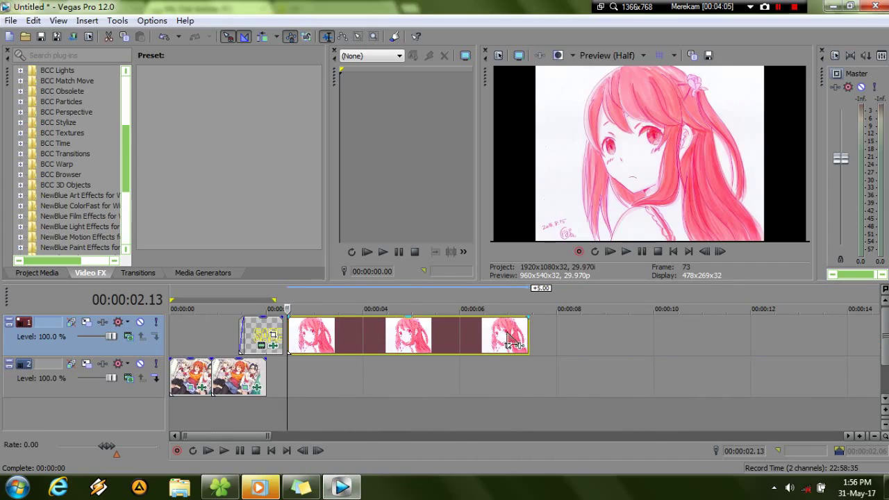
pyautogui.moveTo(528, 332); pyautogui.dragTo(305, 332)
pyautogui.scroll(5, 426, 326)
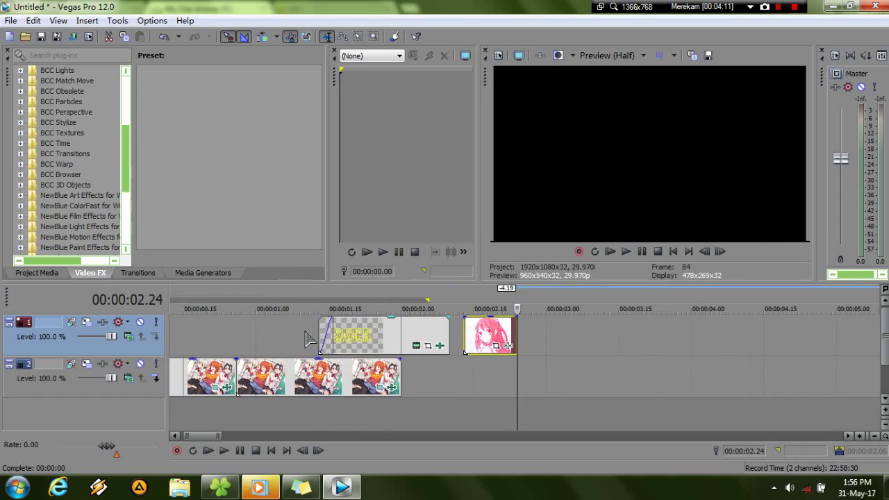
pyautogui.moveTo(516, 331); pyautogui.dragTo(484, 331)
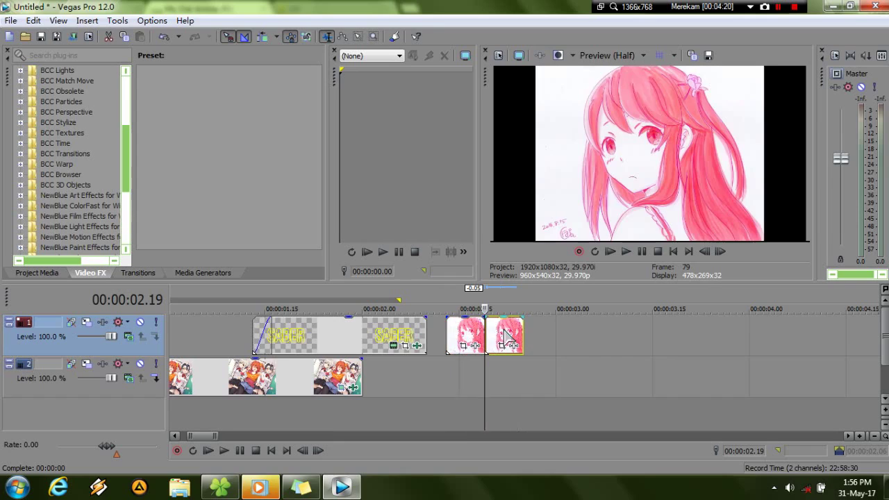
pyautogui.click(455, 336)
pyautogui.press('Left')
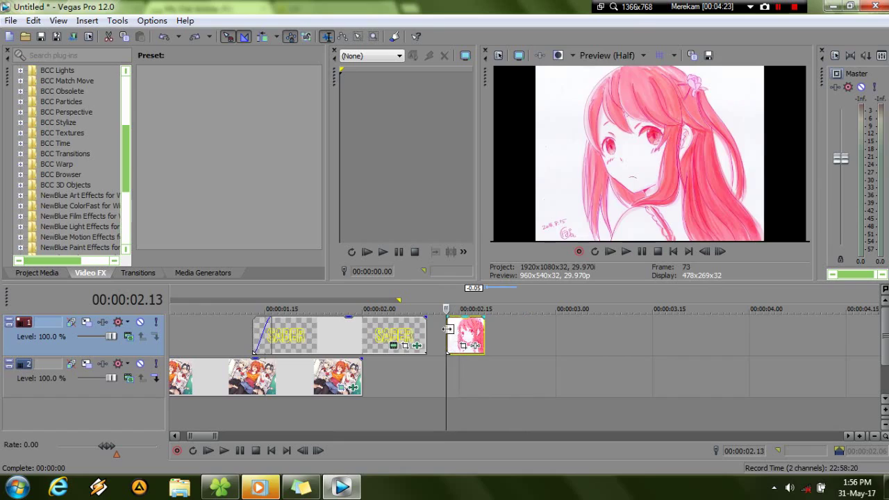
pyautogui.click(462, 325)
pyautogui.press('Right')
pyautogui.press('Right')
pyautogui.press('Left')
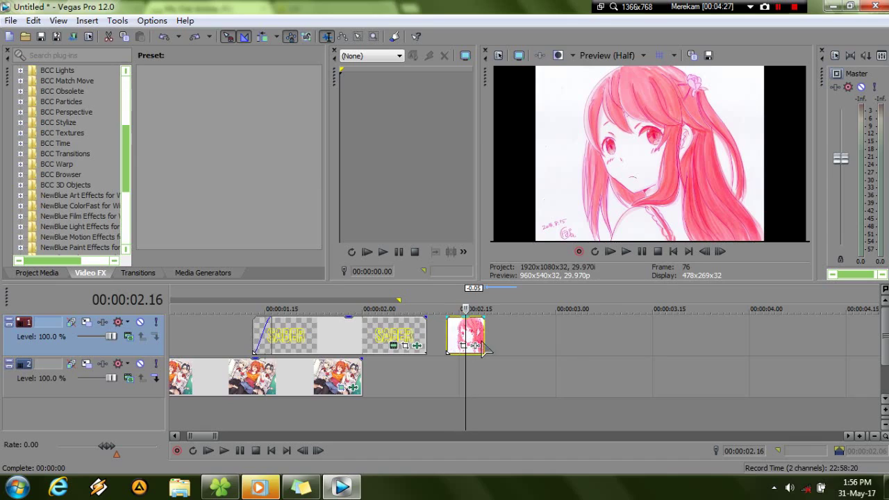
# Extend the pink-haired girl event to end at 00:00:03.06 and split it at 00:00:02.23
pyautogui.moveTo(484, 335); pyautogui.dragTo(594, 332)
pyautogui.click(509, 343)
pyautogui.press('s')
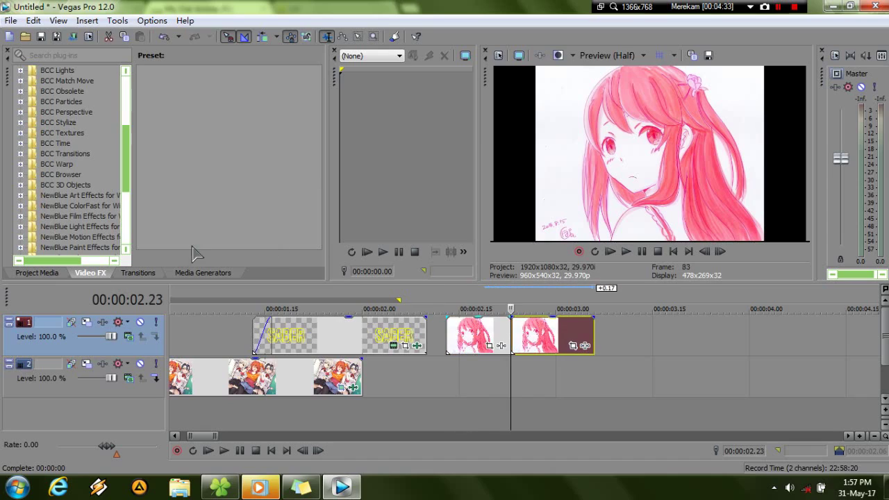
# Apply the default BCC WitnessProtection effect to the second pink-haired girl event and centre its region on the girl's face
pyautogui.click(20, 81)
pyautogui.click(61, 92)
pyautogui.moveTo(212, 80); pyautogui.dragTo(546, 334)
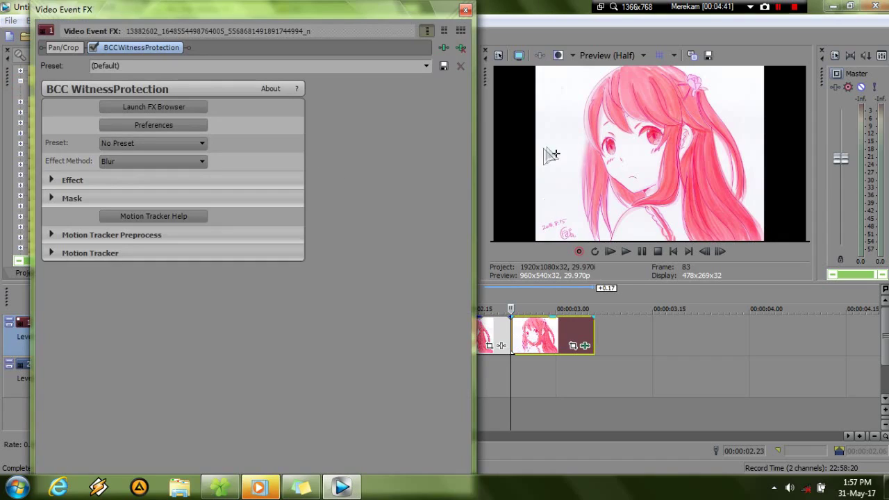
pyautogui.moveTo(555, 156); pyautogui.dragTo(639, 154)
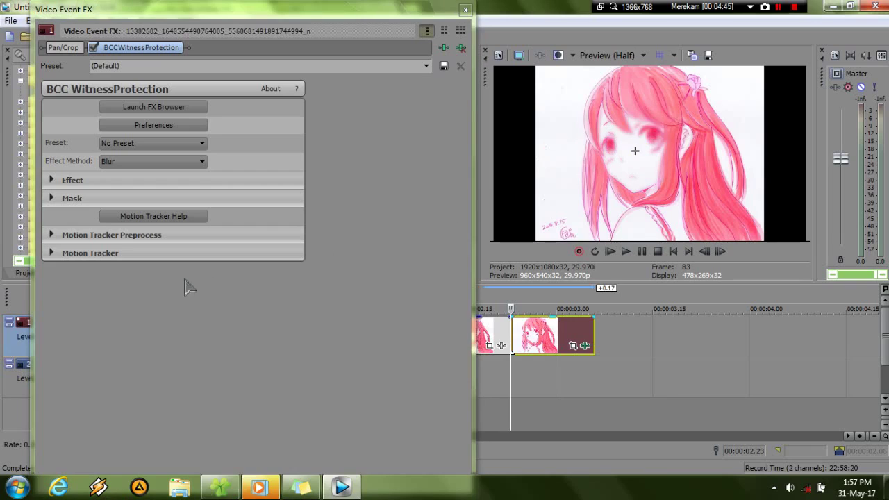
# Set the WitnessProtection effect method to Mosaic, with Amount/Brightness 17.01, Contrast/Scramble 10.20 and Seed 0.00
pyautogui.click(51, 181)
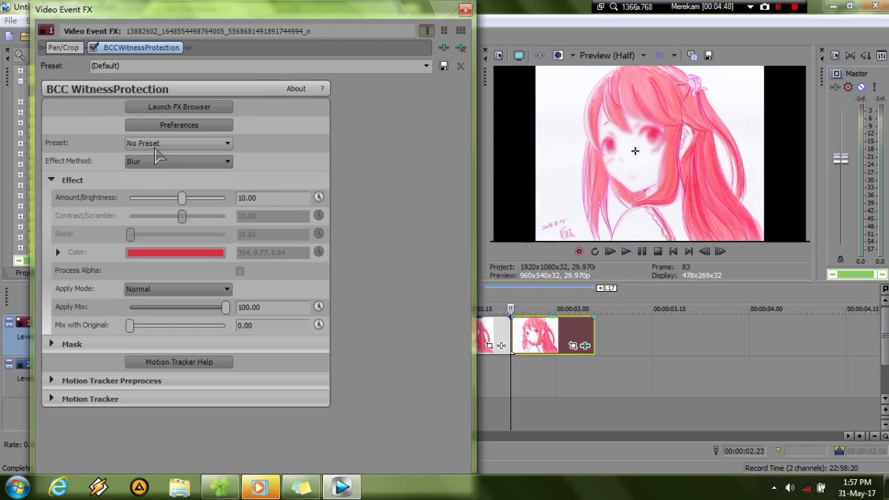
pyautogui.click(158, 166)
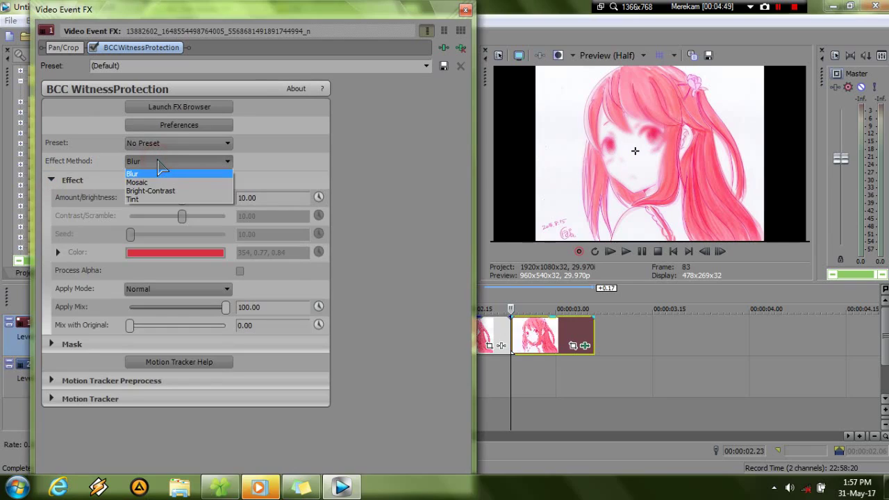
pyautogui.click(156, 184)
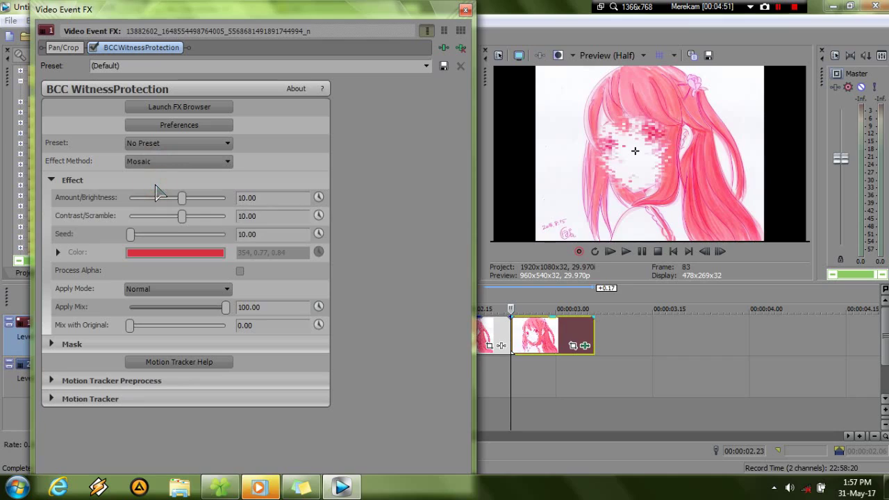
pyautogui.click(158, 161)
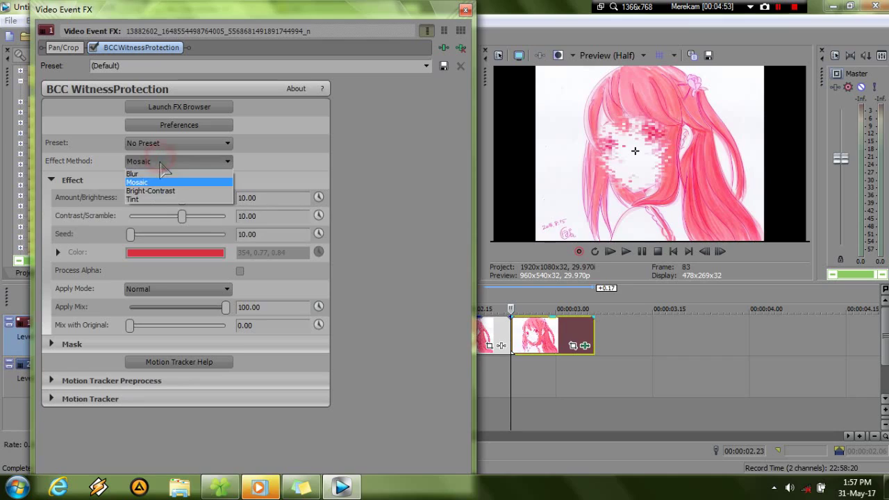
pyautogui.click(161, 182)
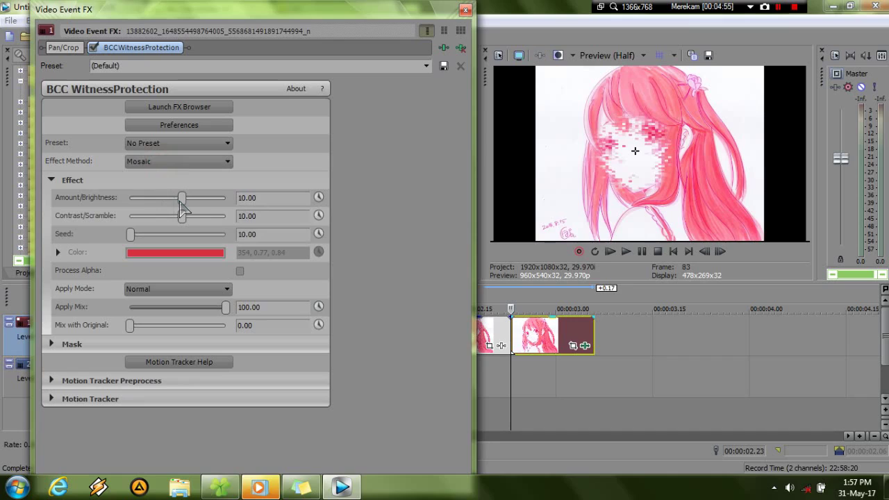
pyautogui.moveTo(183, 198); pyautogui.dragTo(185, 225)
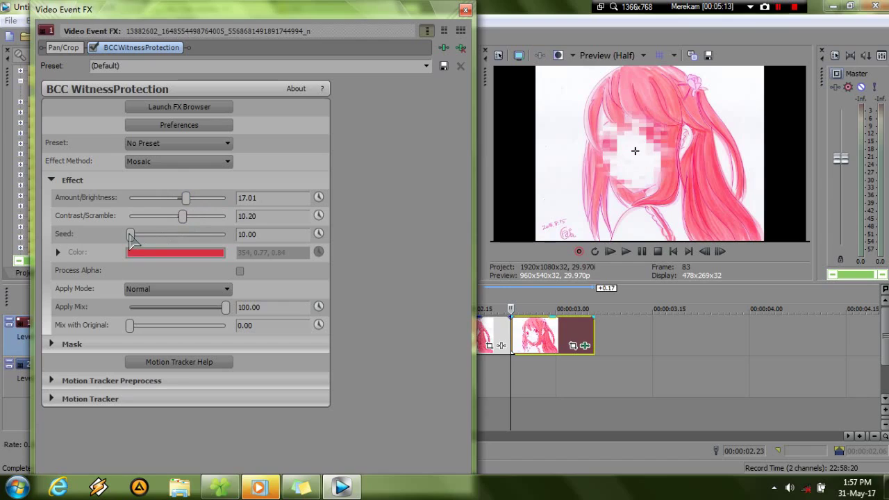
pyautogui.moveTo(130, 235); pyautogui.dragTo(113, 248)
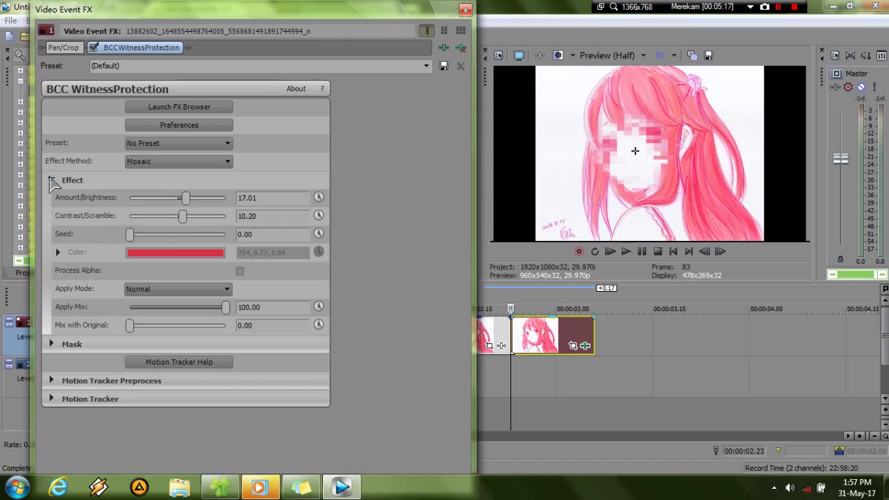
# Look through the WitnessProtection effect's Mask and Motion Tracker settings and close the event effects window
pyautogui.click(52, 180)
pyautogui.click(52, 199)
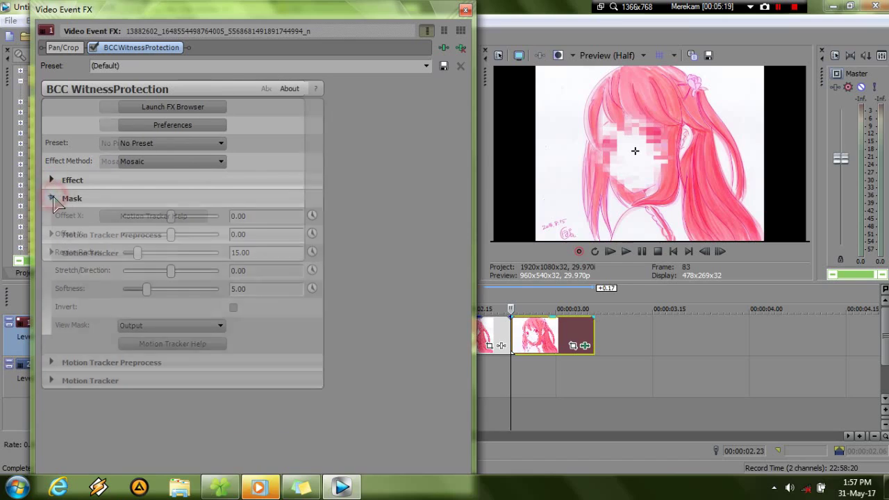
pyautogui.click(52, 199)
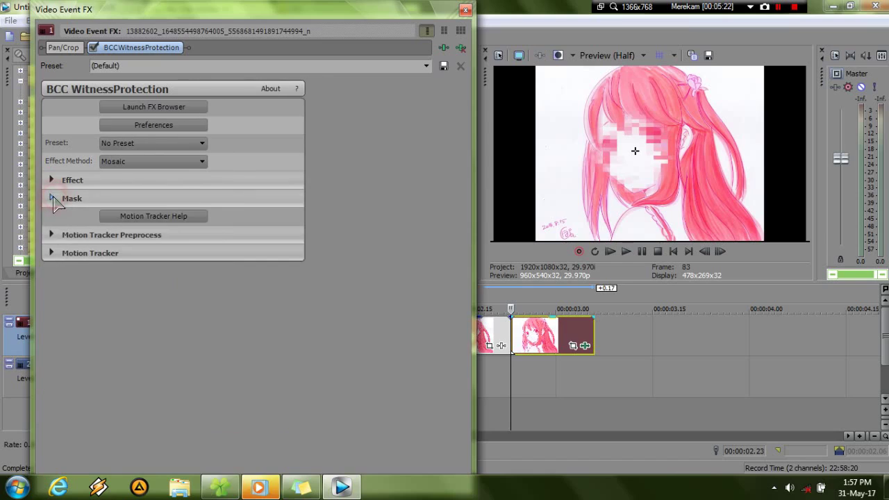
pyautogui.click(52, 253)
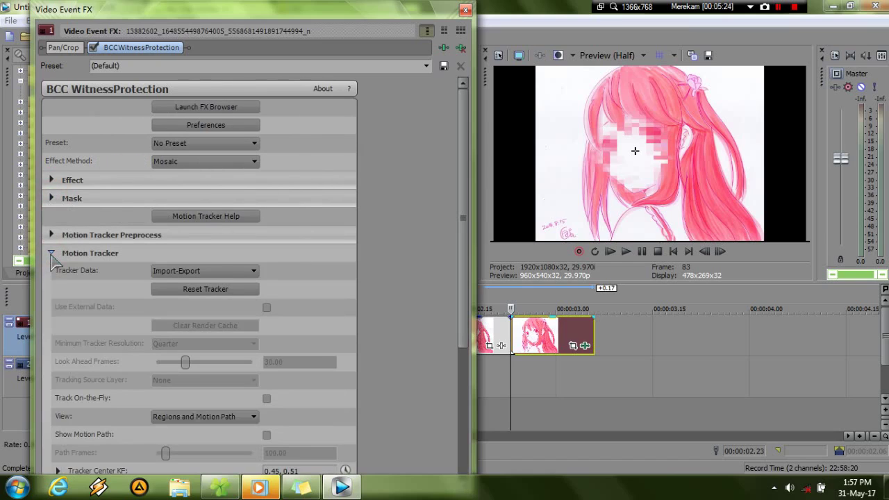
pyautogui.click(158, 270)
pyautogui.click(156, 271)
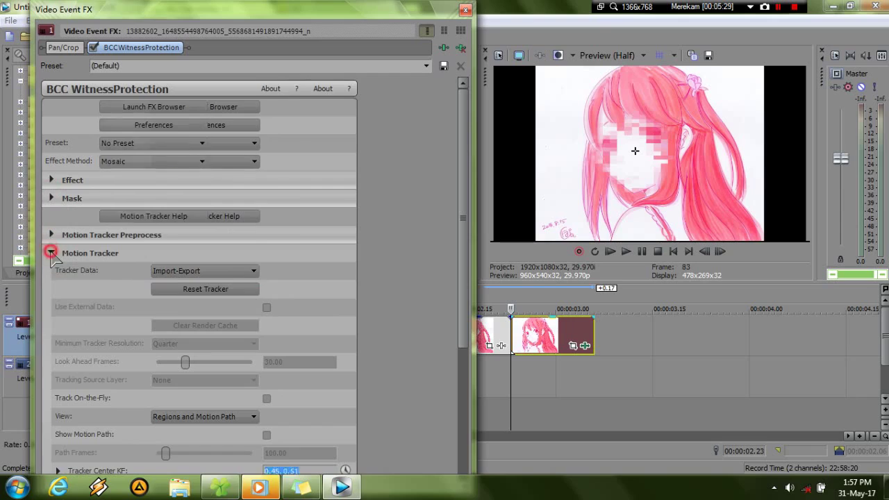
pyautogui.click(50, 253)
pyautogui.click(51, 235)
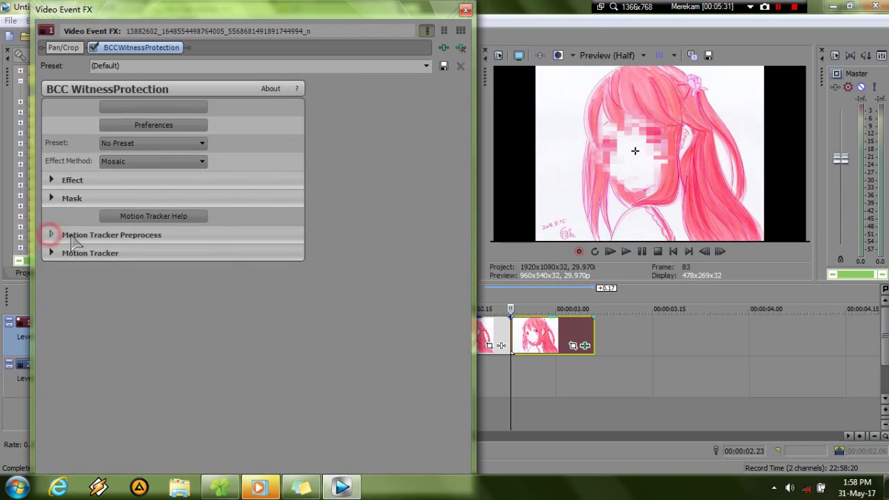
pyautogui.click(466, 9)
# Extend the playback region to 00:00:03.06 and play the whole timeline from the start
pyautogui.click(596, 377)
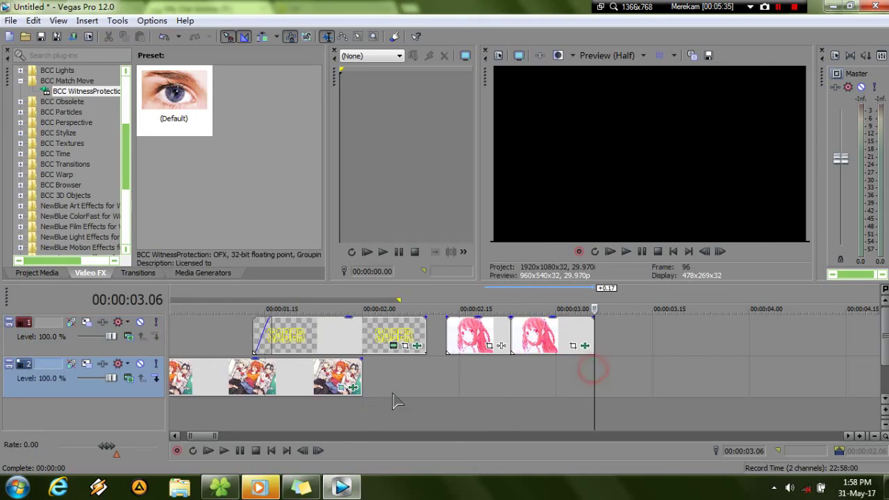
pyautogui.scroll(-3, 361, 397)
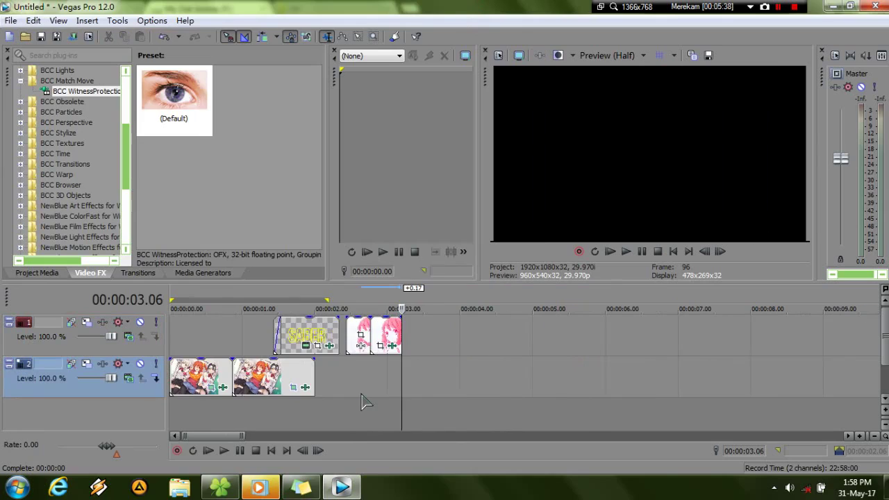
pyautogui.press('space')
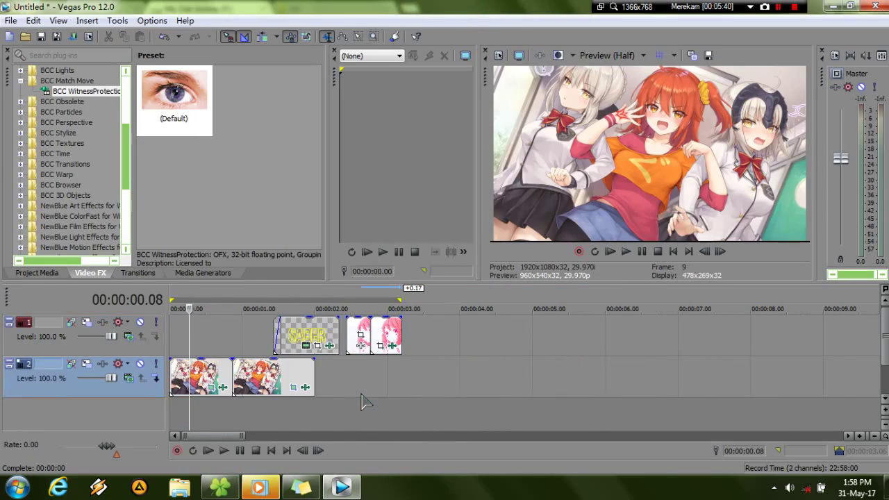